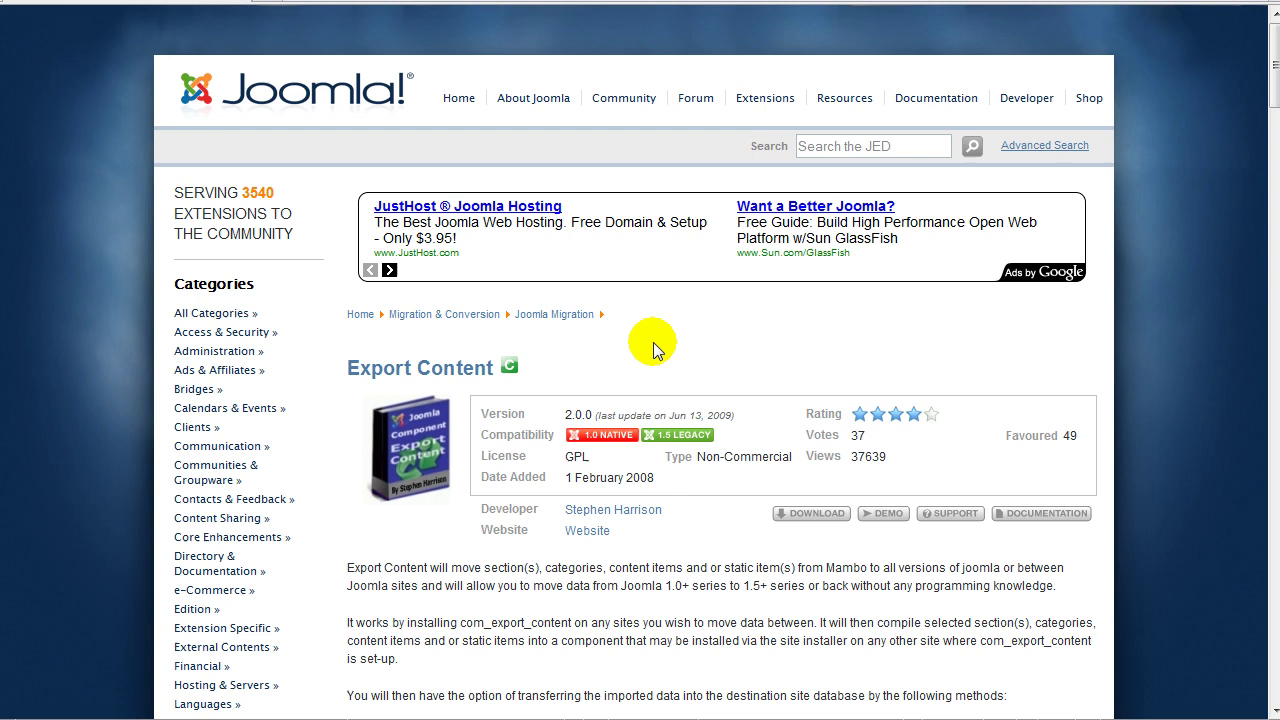
# Download the Export Content component and save com_export_content.zip in the SOT Components folder.
pyautogui.click(845, 146)
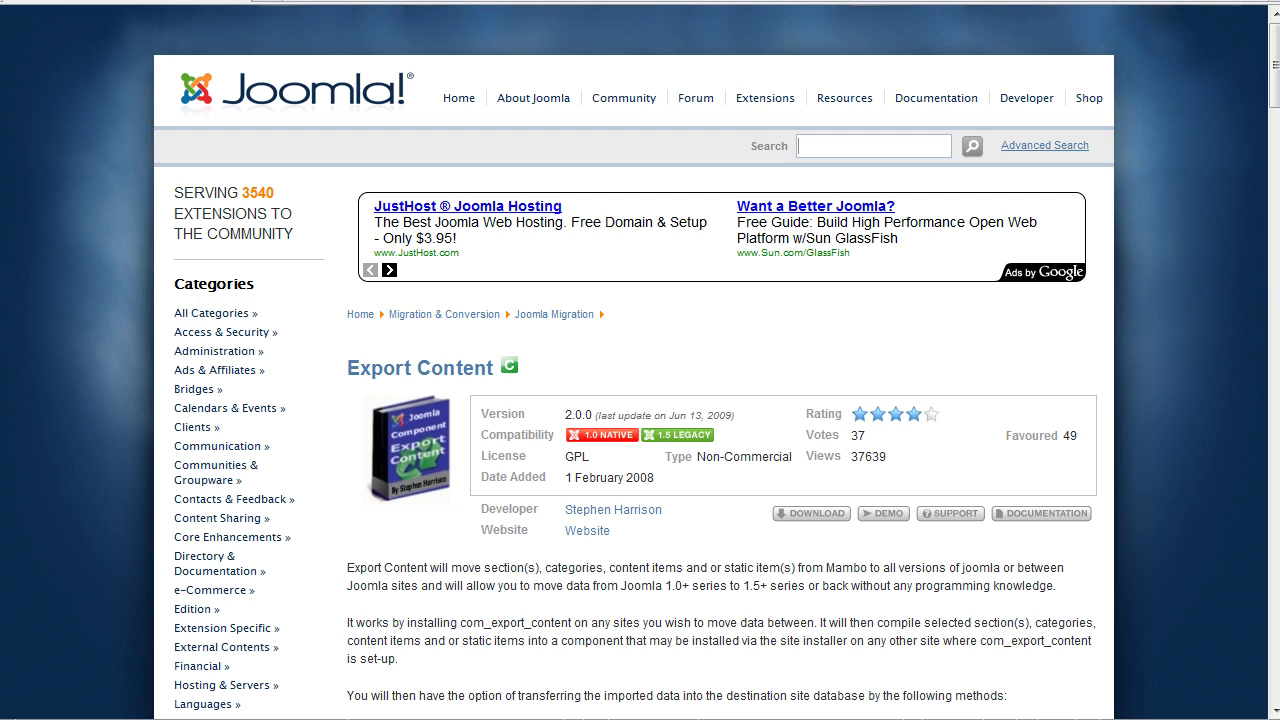
pyautogui.scroll(-3, 833, 220)
pyautogui.click(833, 215)
pyautogui.scroll(-2, 1260, 234)
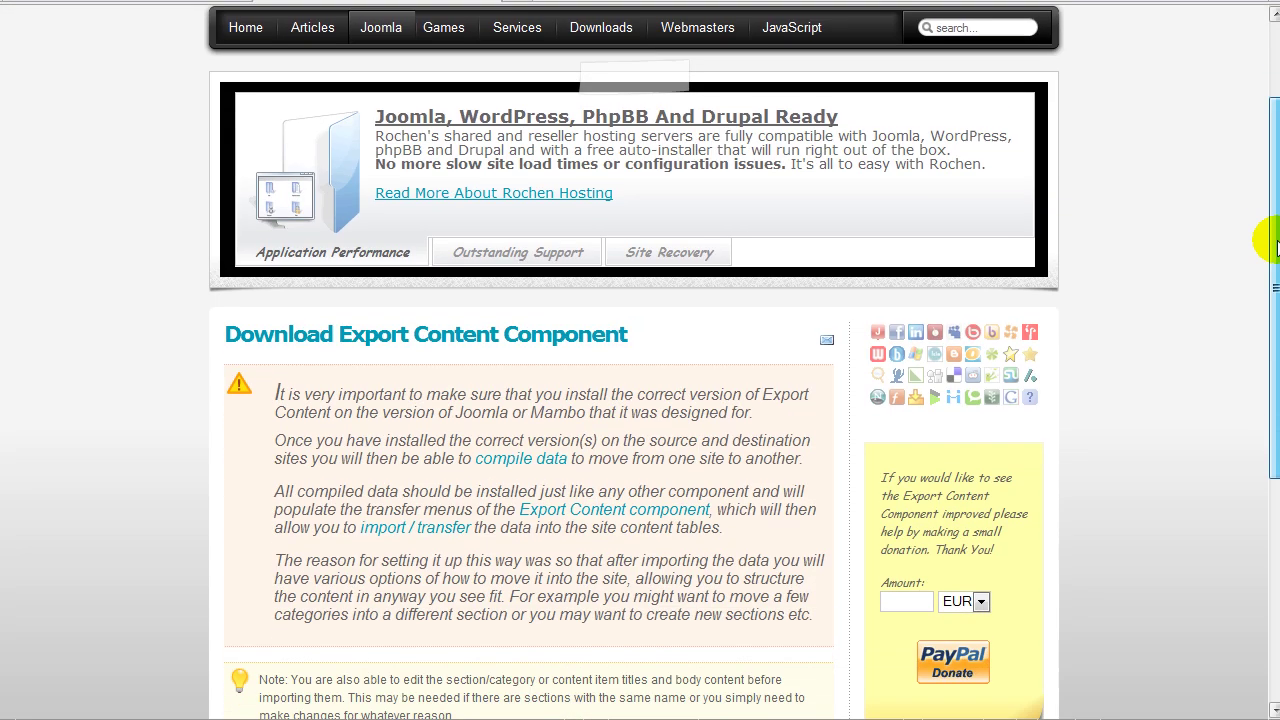
pyautogui.moveTo(1274, 338); pyautogui.dragTo(1269, 466)
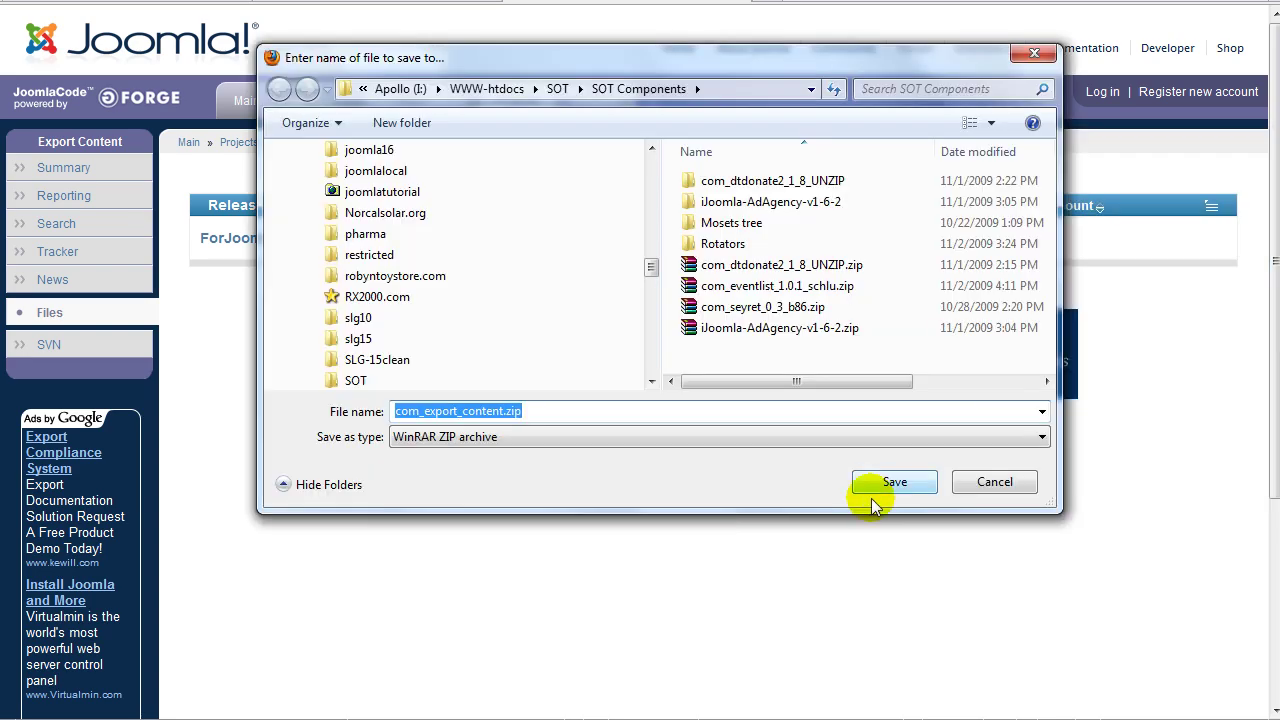
pyautogui.click(890, 484)
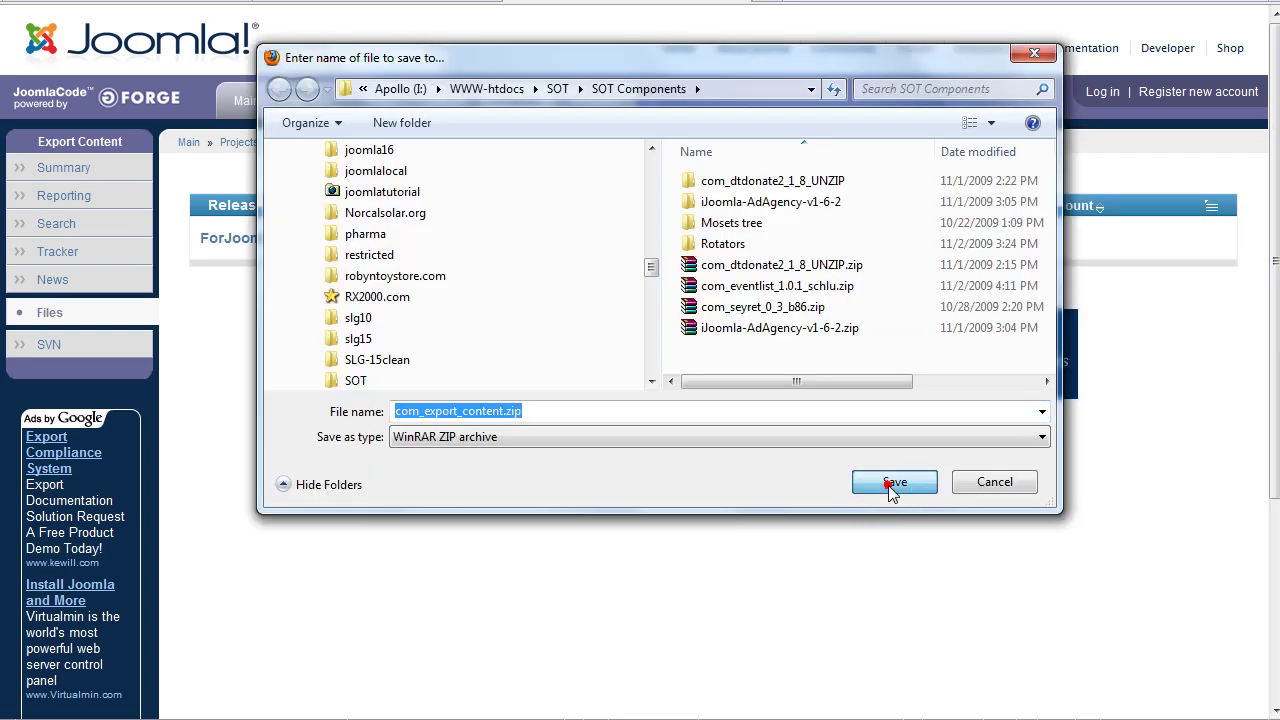
# Try to install com_export_content.zip on the telinestage site.
pyautogui.hotkey('ctrl', 'Tab')
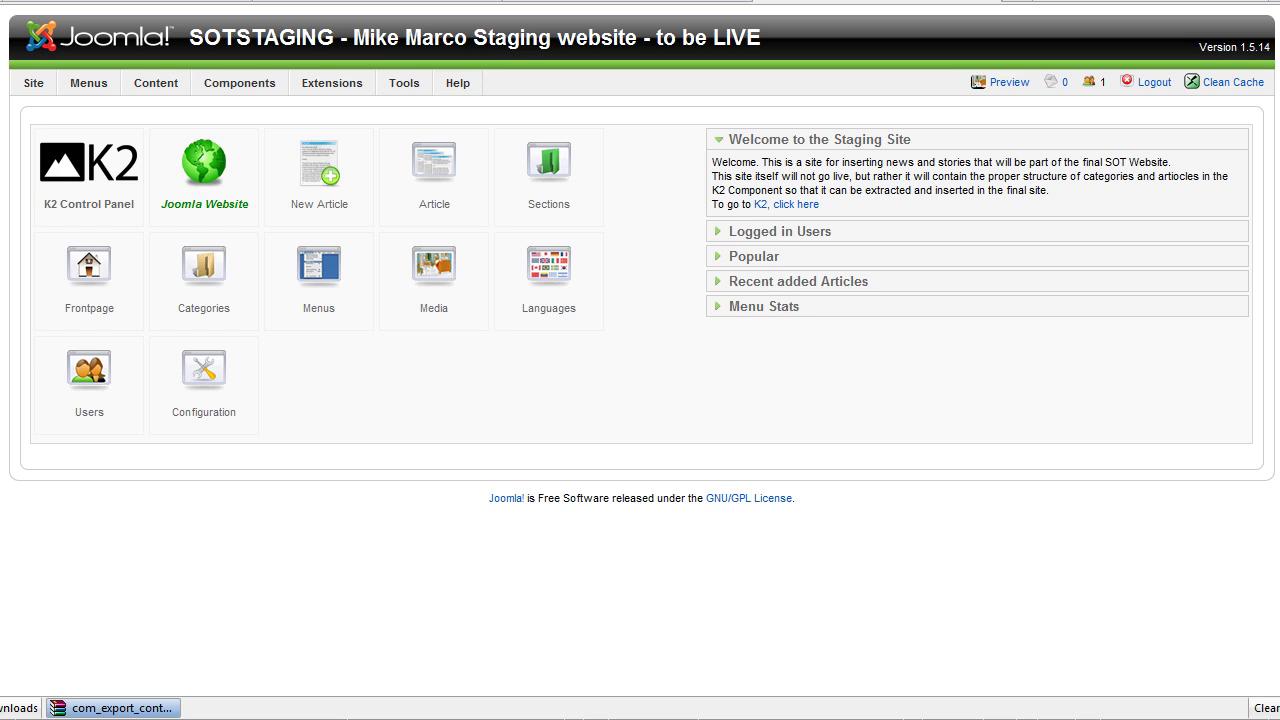
pyautogui.hotkey('ctrl', 'Tab')
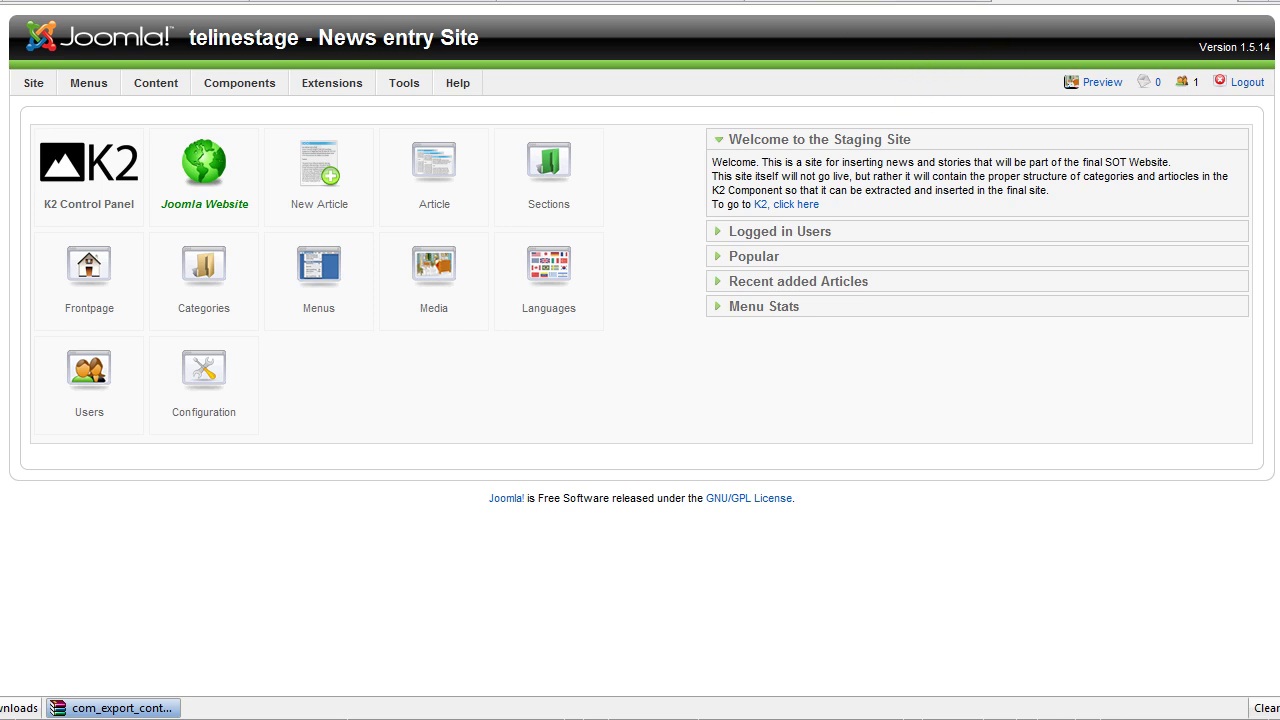
pyautogui.moveTo(323, 82)
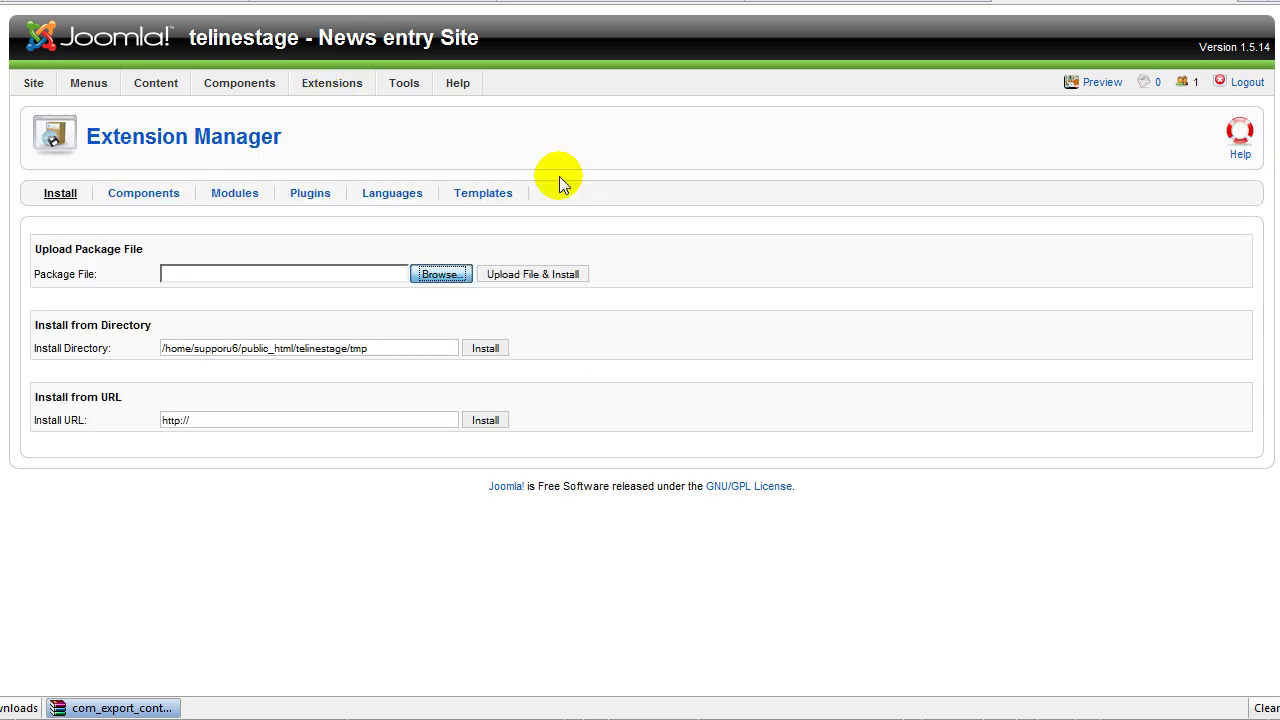
pyautogui.press('Return')
pyautogui.doubleClick(697, 305)
pyautogui.press('Tab')
pyautogui.press('Return')
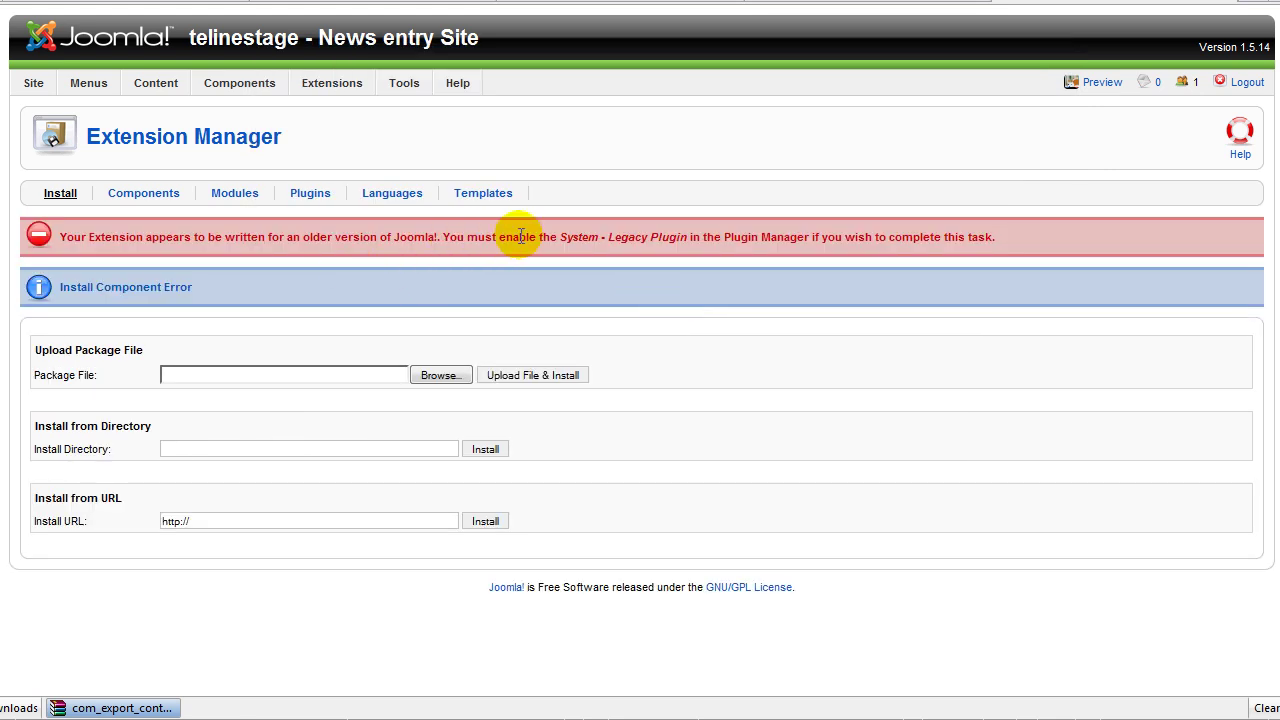
# Filter the telinestage plugins to the disabled ones and enable the System - Legacy plugin.
pyautogui.moveTo(351, 86)
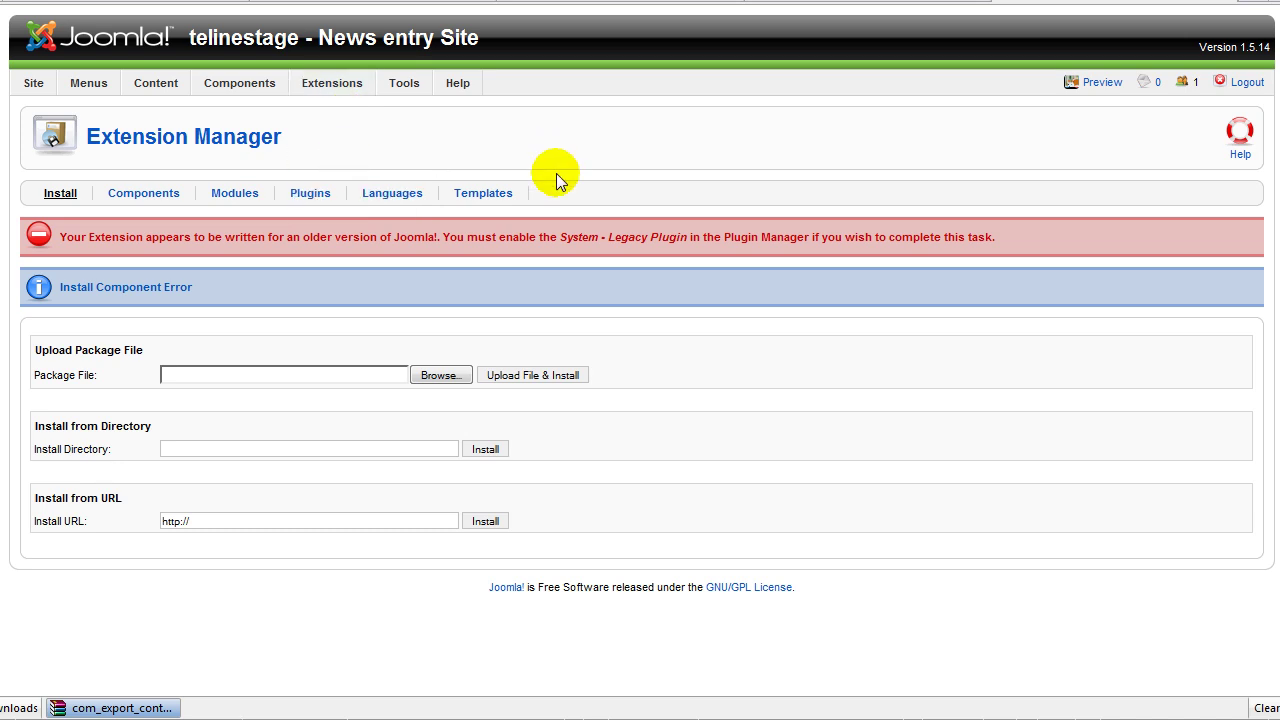
pyautogui.scroll(3, 930, 180)
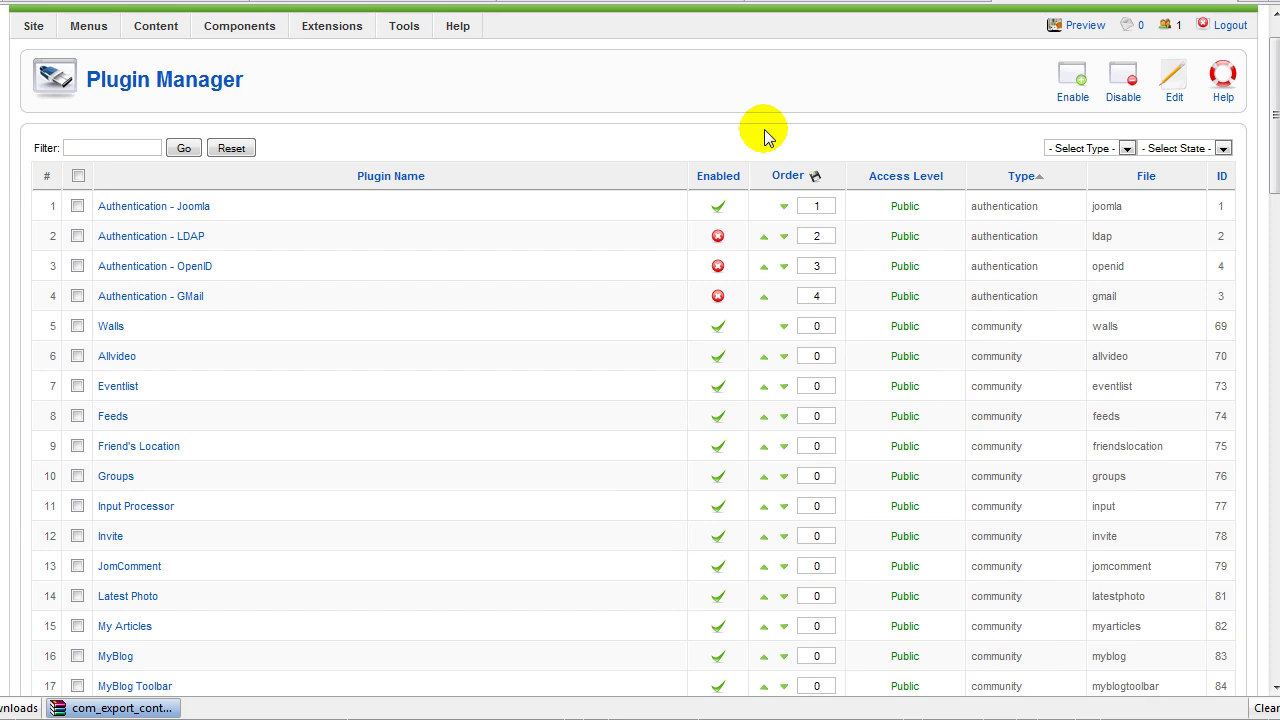
pyautogui.click(1202, 150)
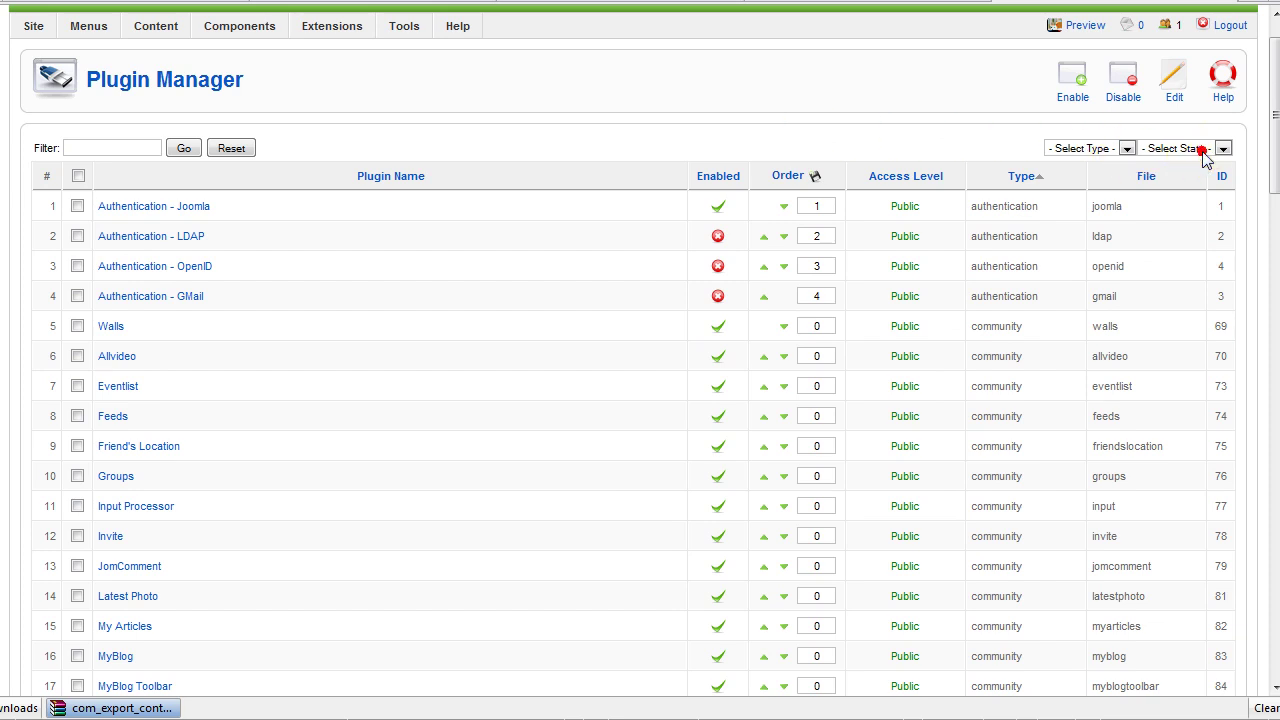
pyautogui.click(1165, 188)
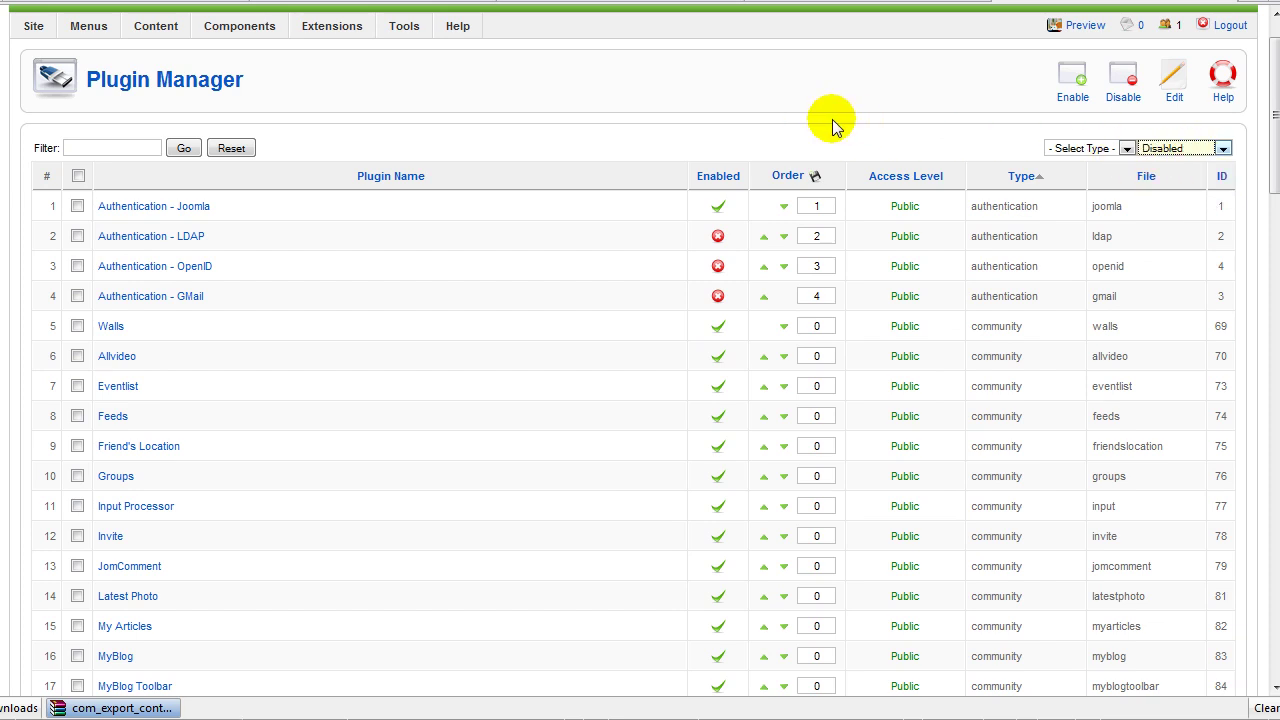
pyautogui.scroll(-2, 696, 143)
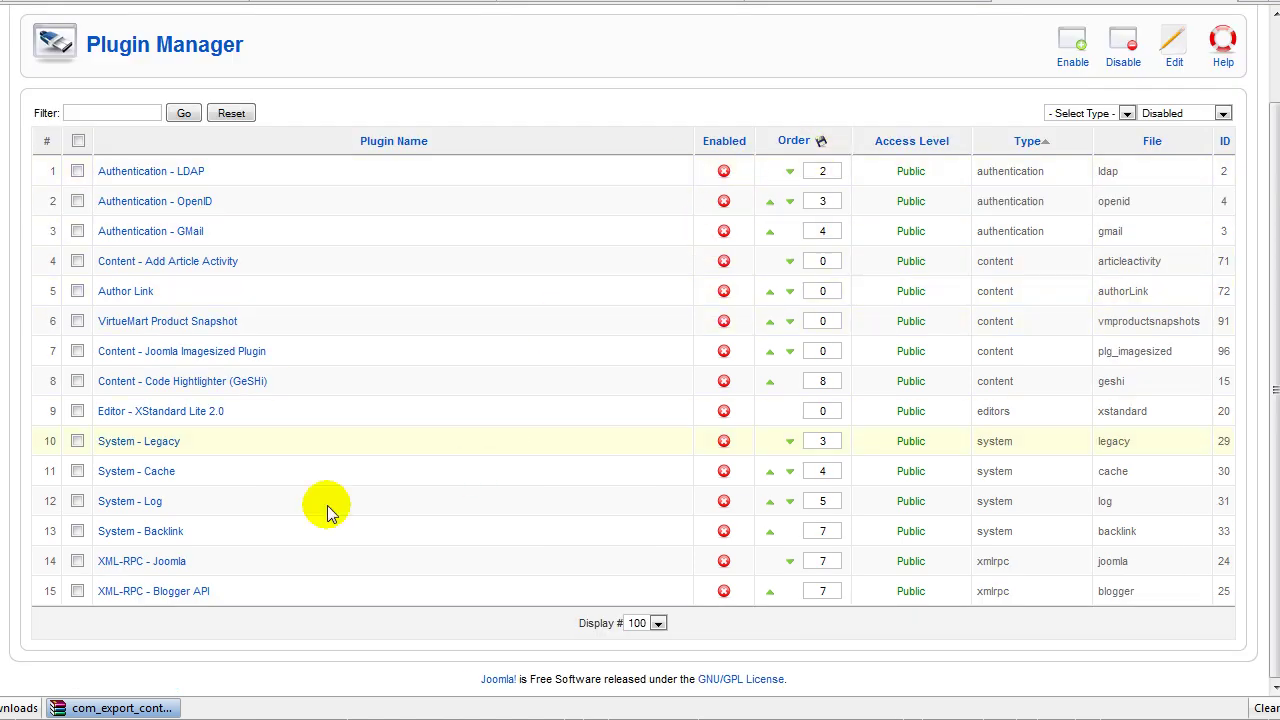
pyautogui.click(724, 441)
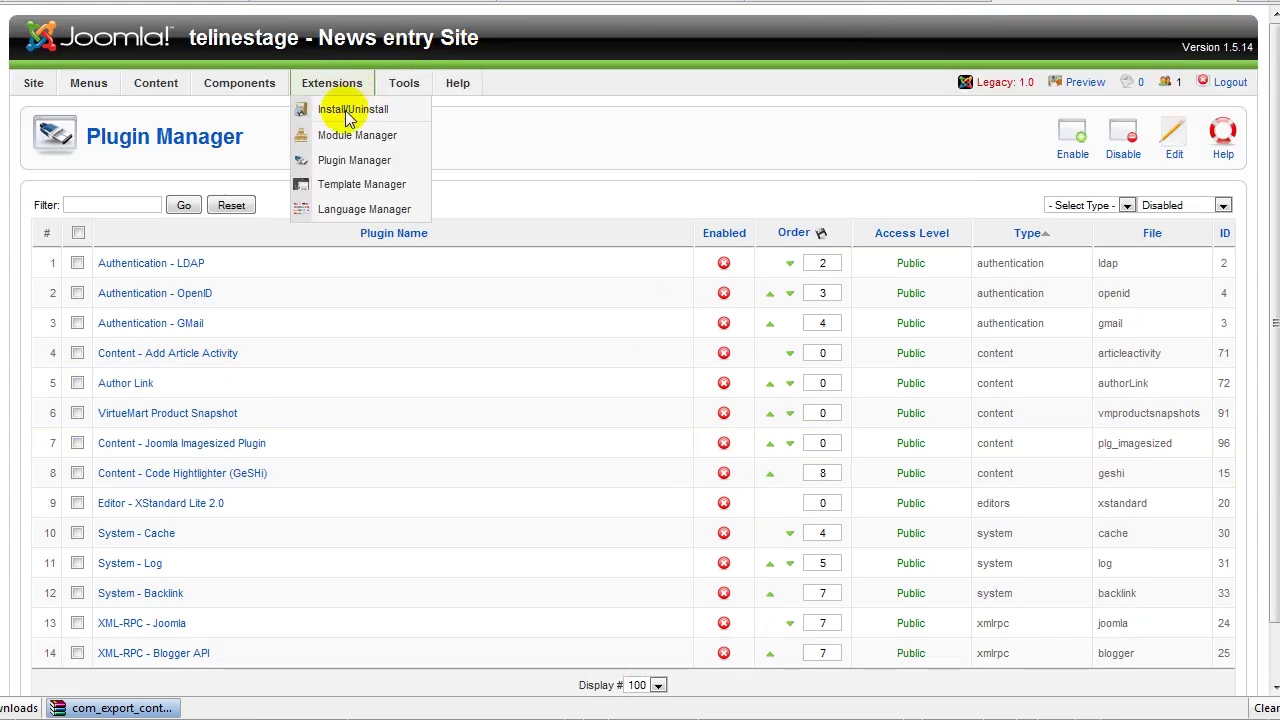
# Upload and install com_export_content.zip in the telinestage site's Extension Manager.
pyautogui.click(343, 108)
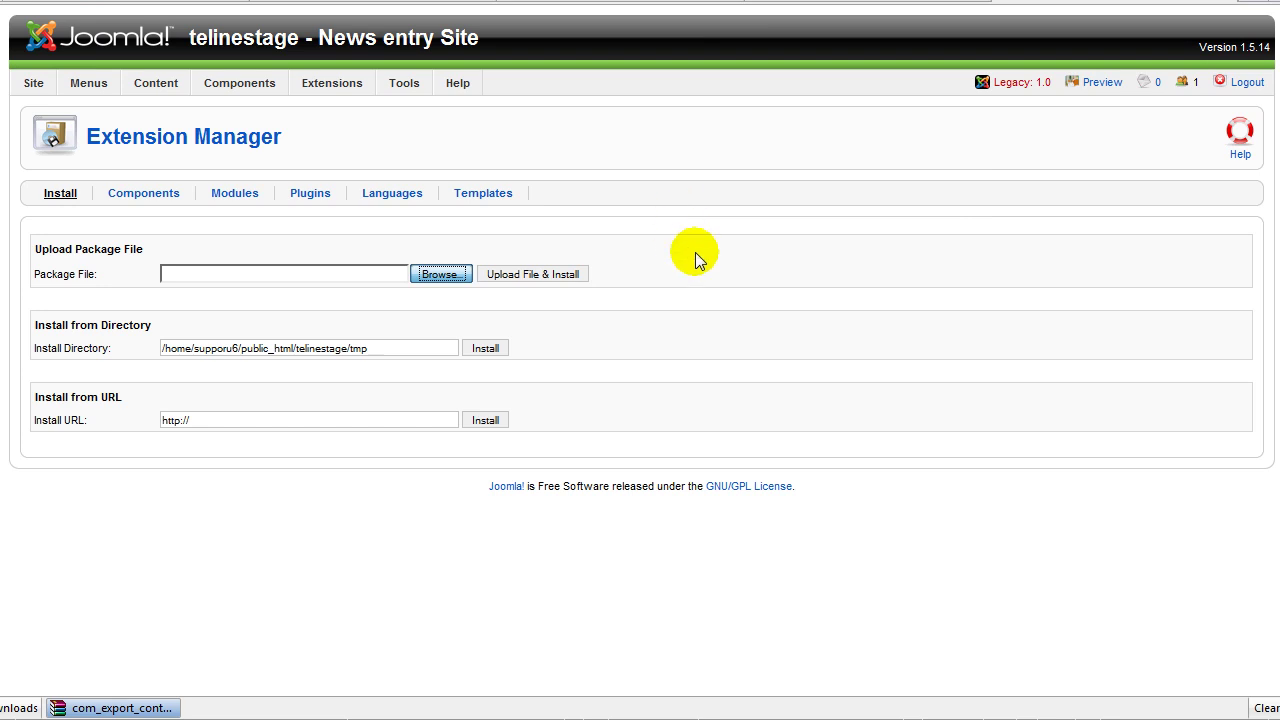
pyautogui.doubleClick(751, 383)
pyautogui.click(545, 276)
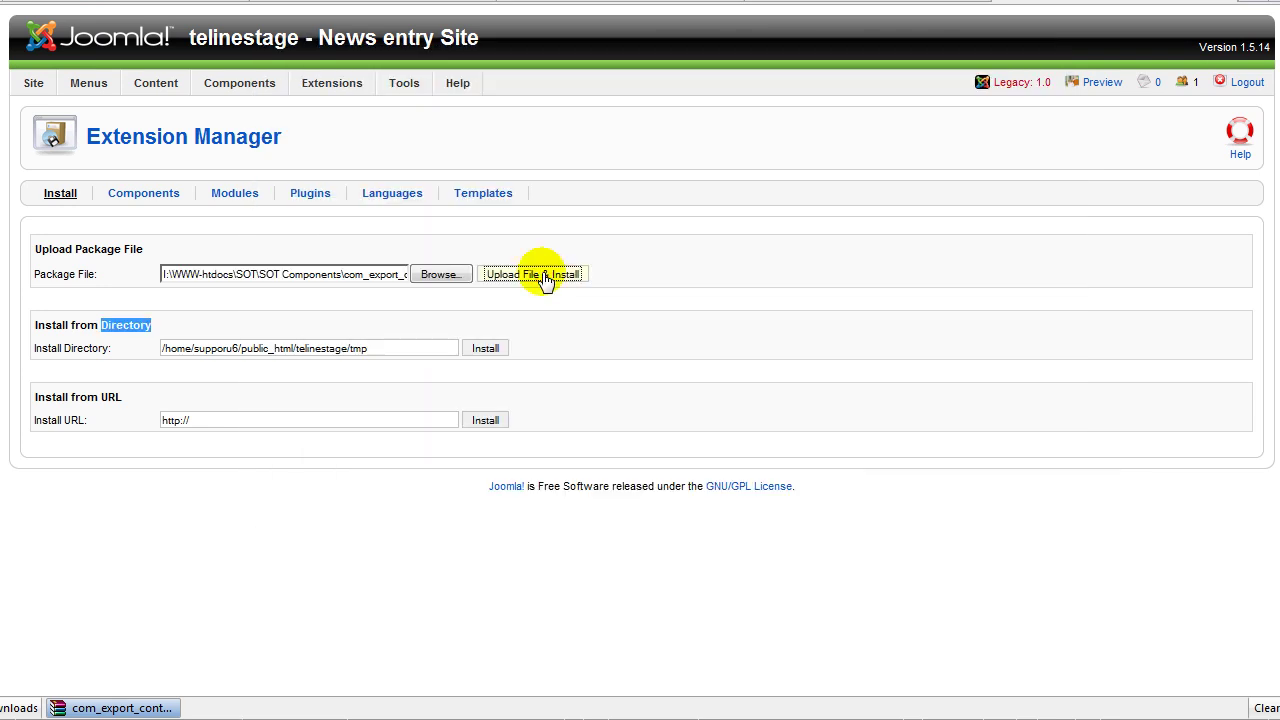
pyautogui.scroll(-1, 488, 280)
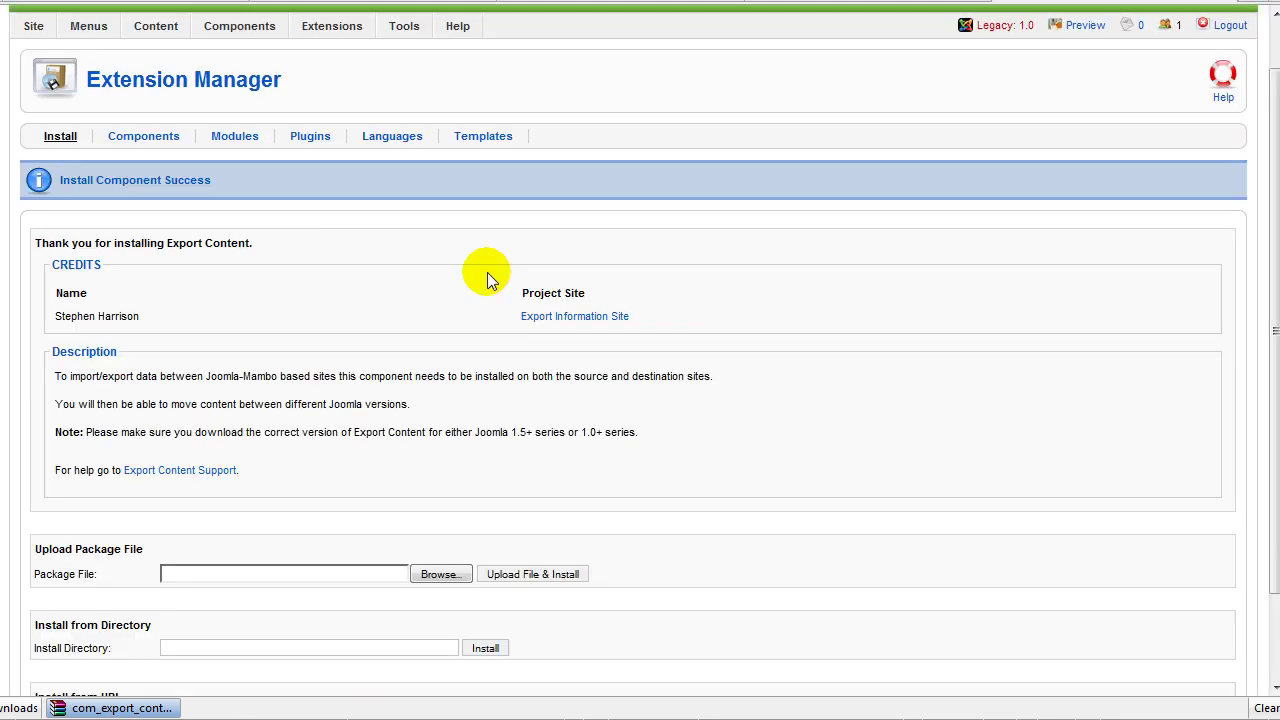
# Compile all telinestage sections for Joomla 1.5+ with the Export Content component, leaving archived and static items out.
pyautogui.moveTo(222, 35)
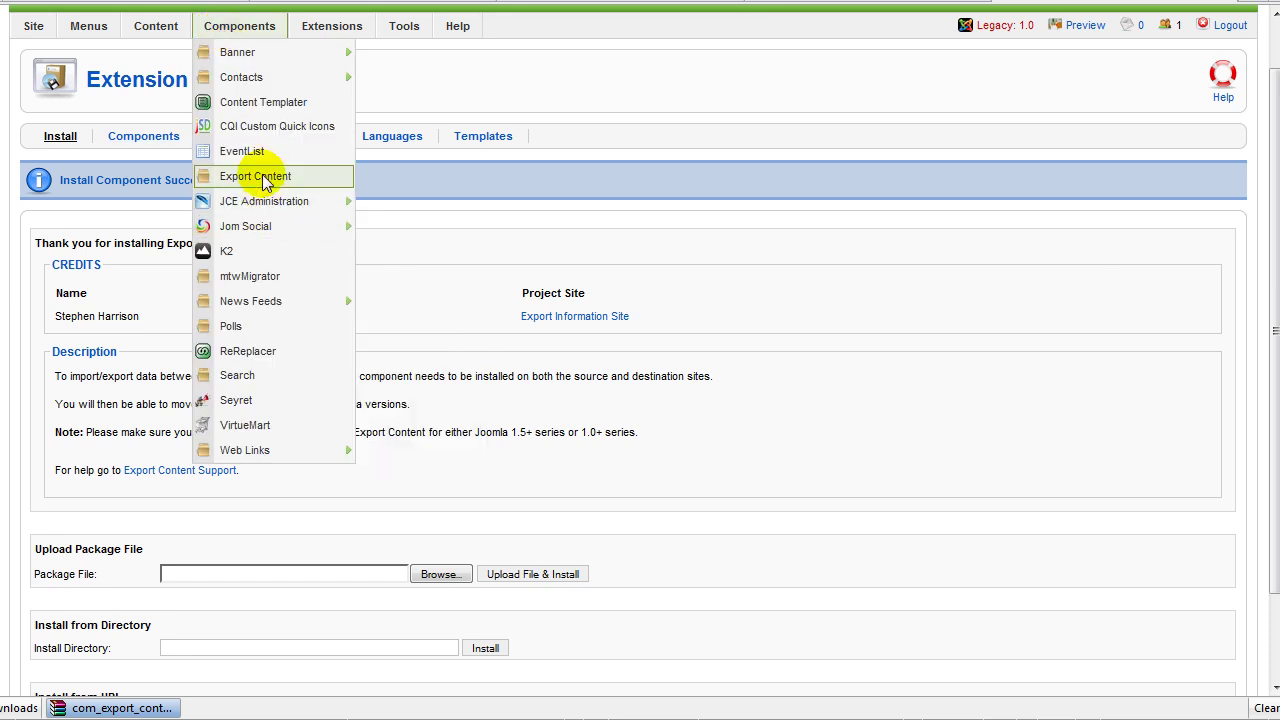
pyautogui.click(337, 176)
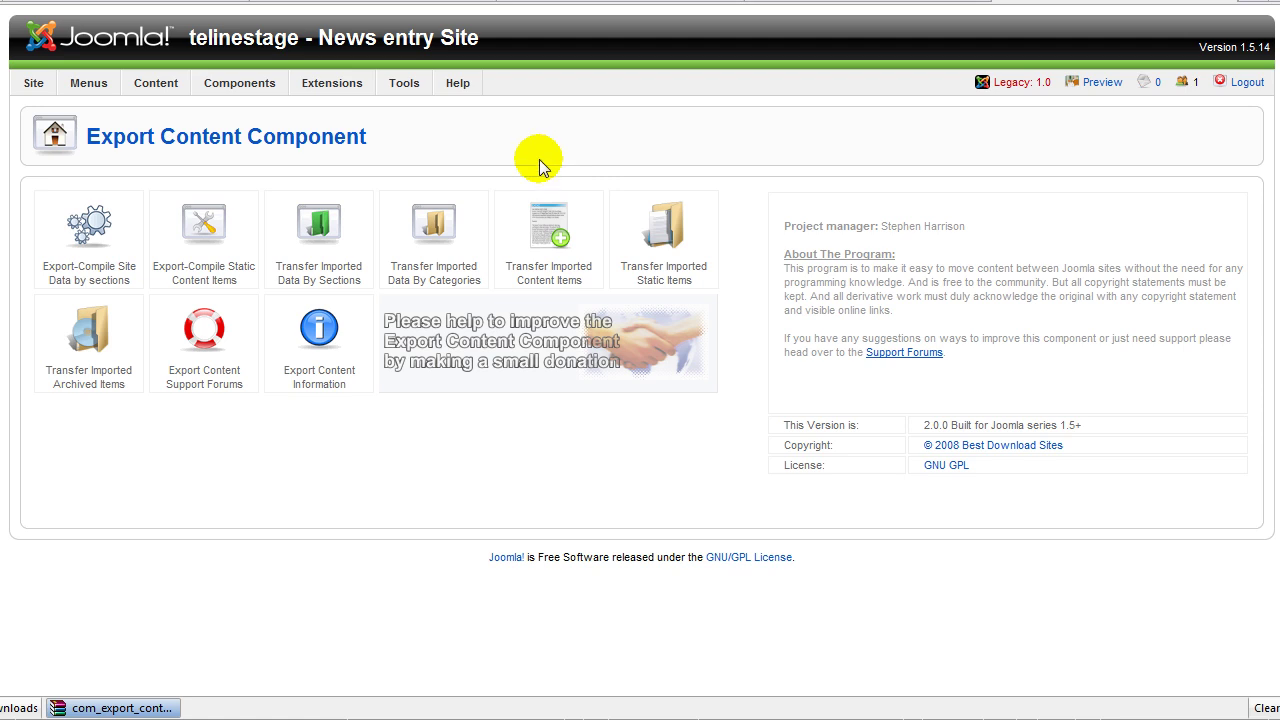
pyautogui.click(88, 240)
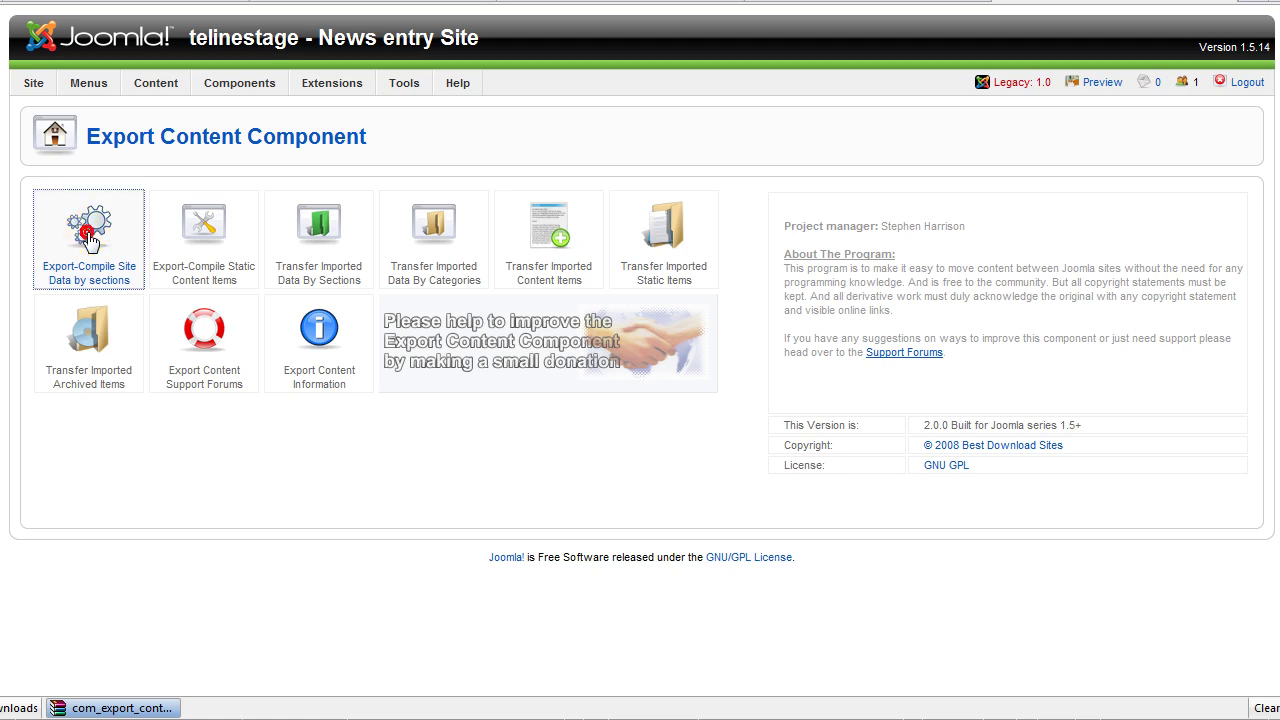
pyautogui.scroll(-1, 634, 199)
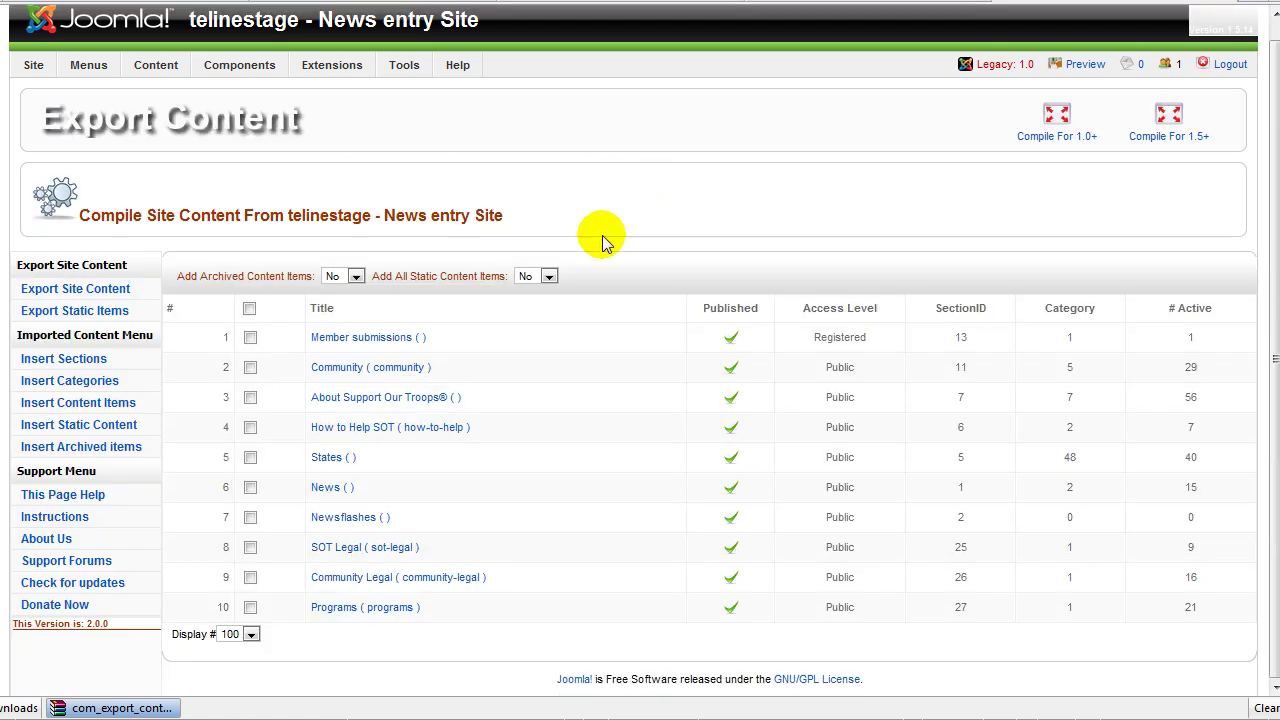
pyautogui.click(249, 308)
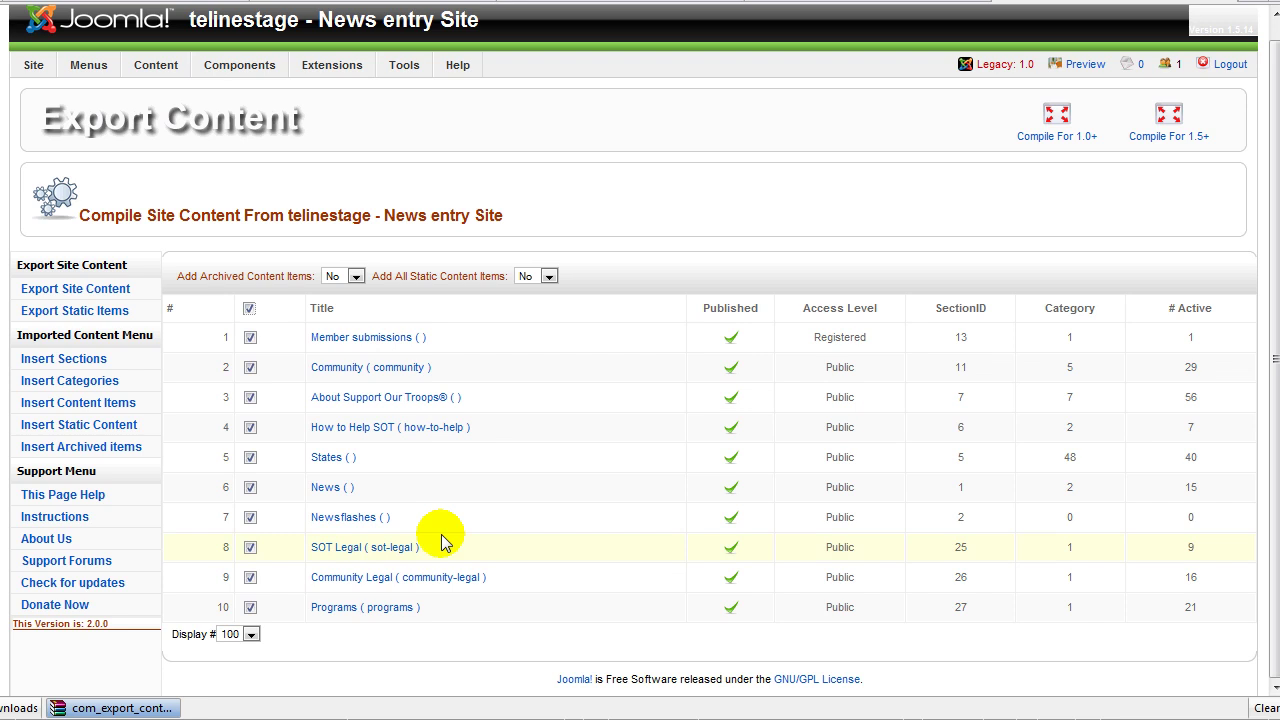
pyautogui.click(1166, 118)
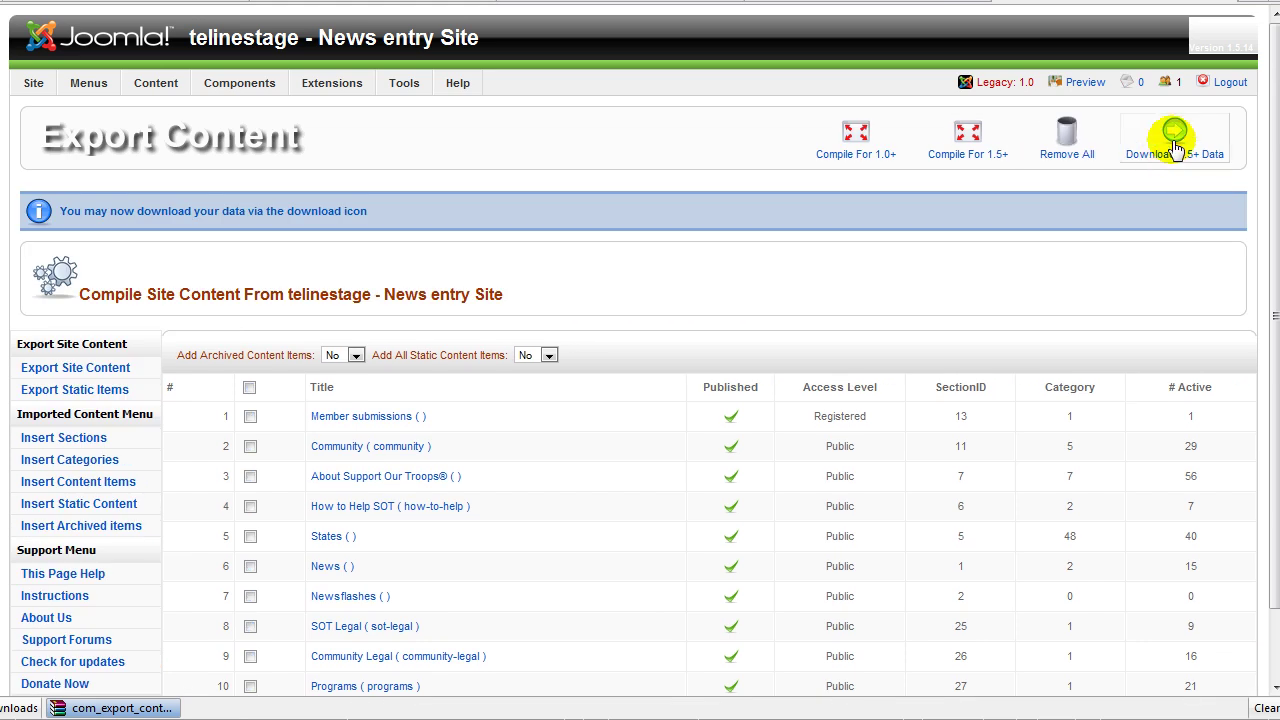
# Download the compiled 1.5+ data as import_content_data.zip into a new folder named 09.11.02-telinestage inside SOT Components.
pyautogui.click(1176, 147)
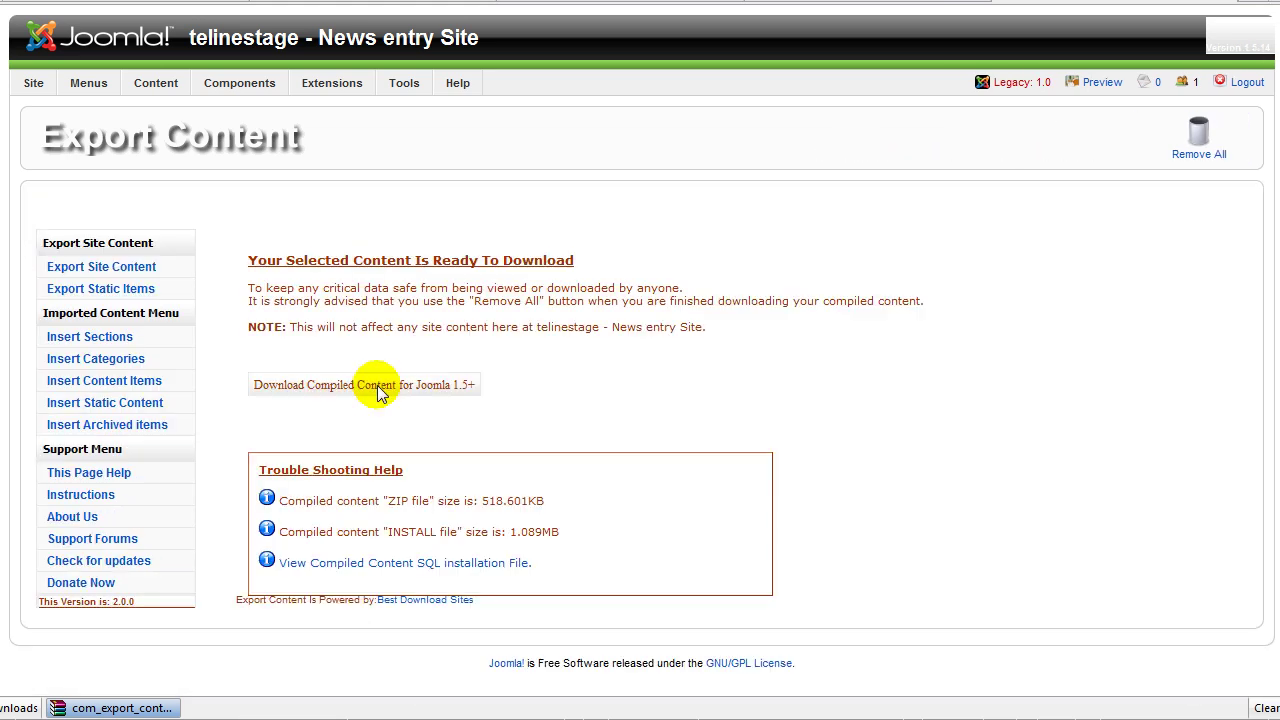
pyautogui.click(376, 391)
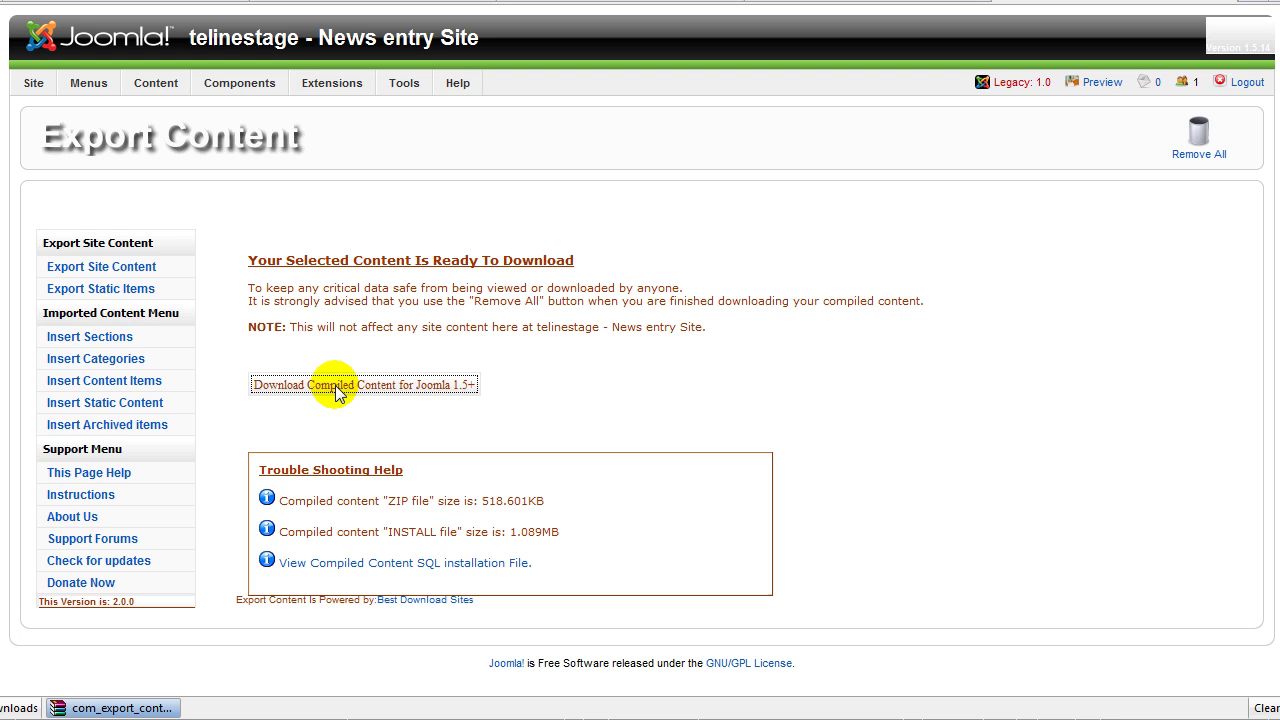
pyautogui.click(338, 392)
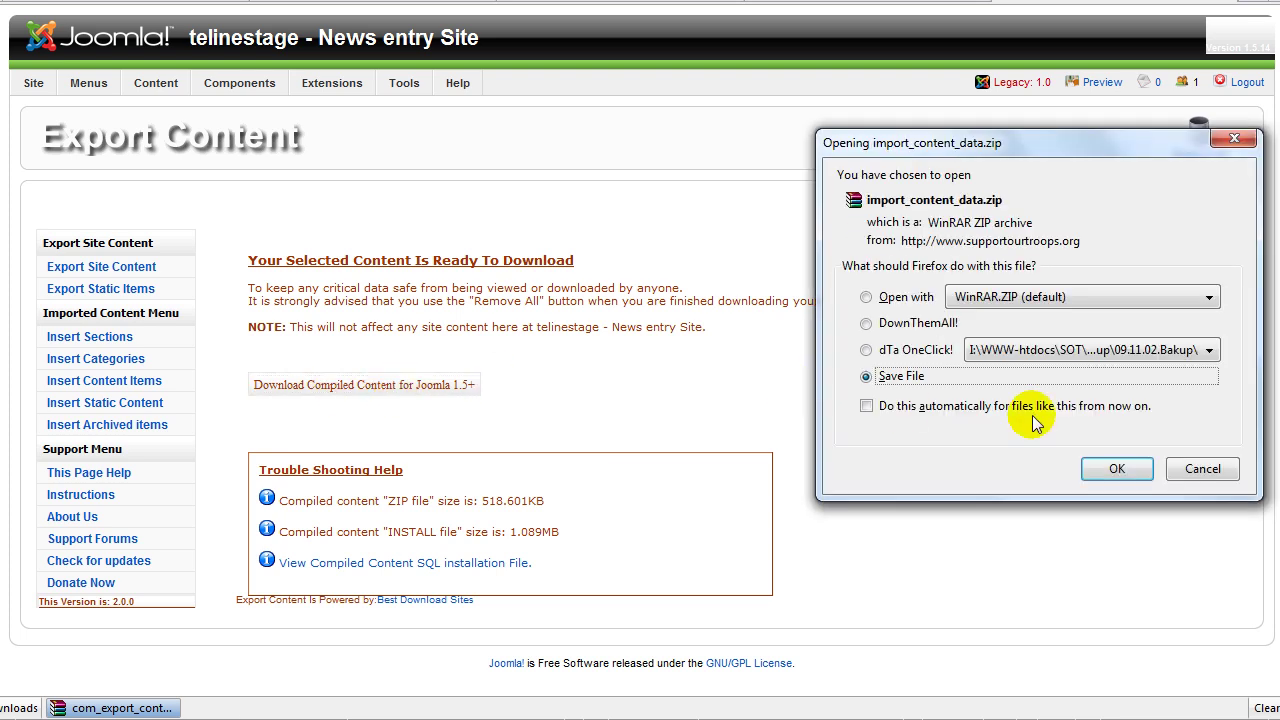
pyautogui.click(1113, 470)
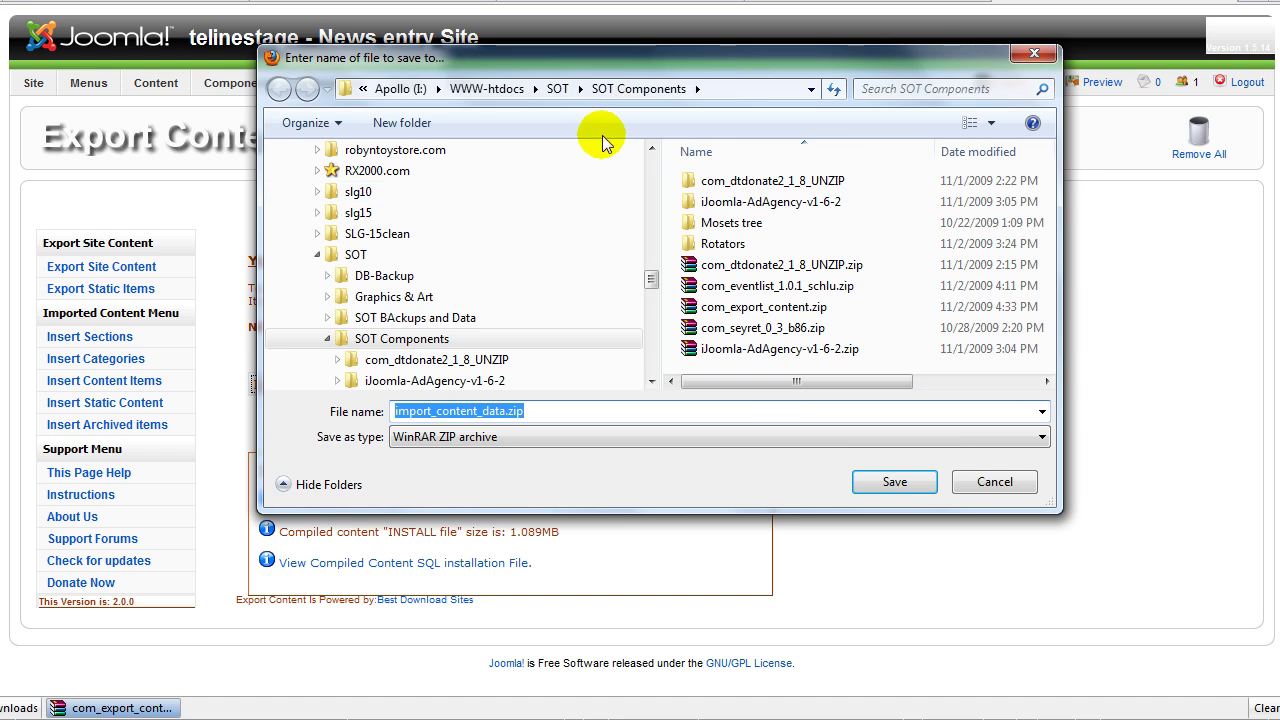
pyautogui.click(418, 131)
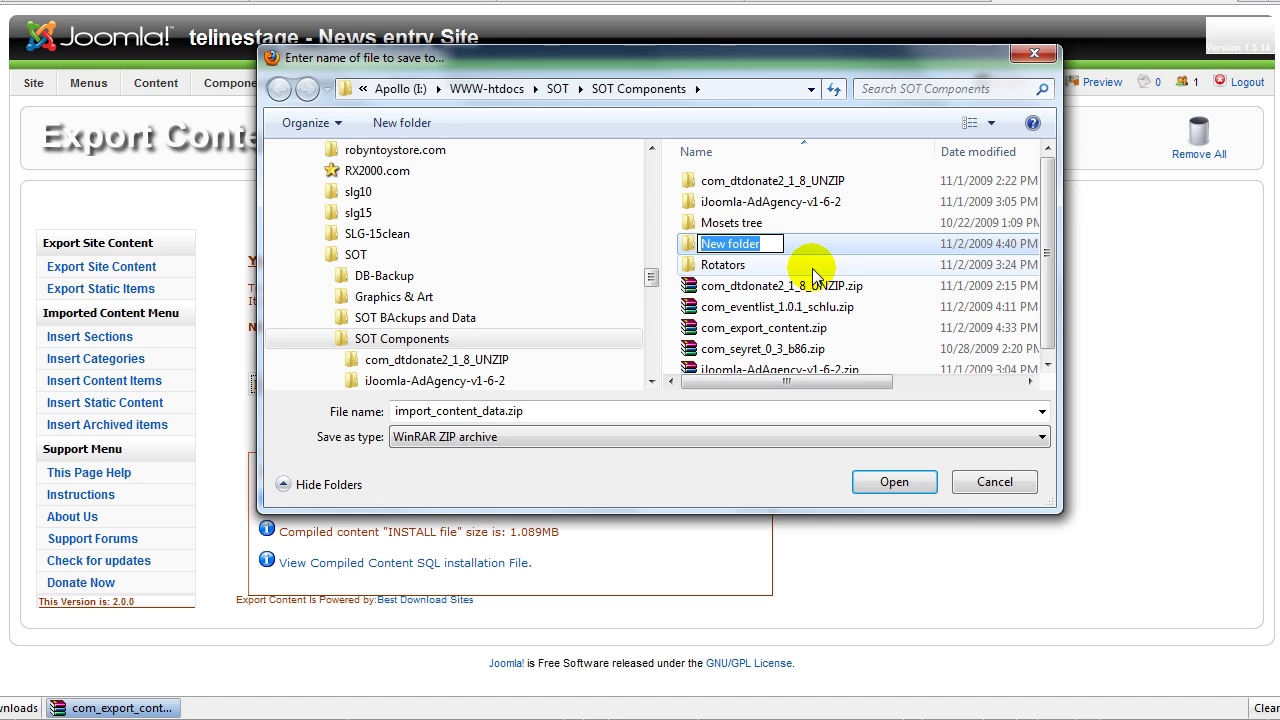
pyautogui.write('09.11.02-telinestage')
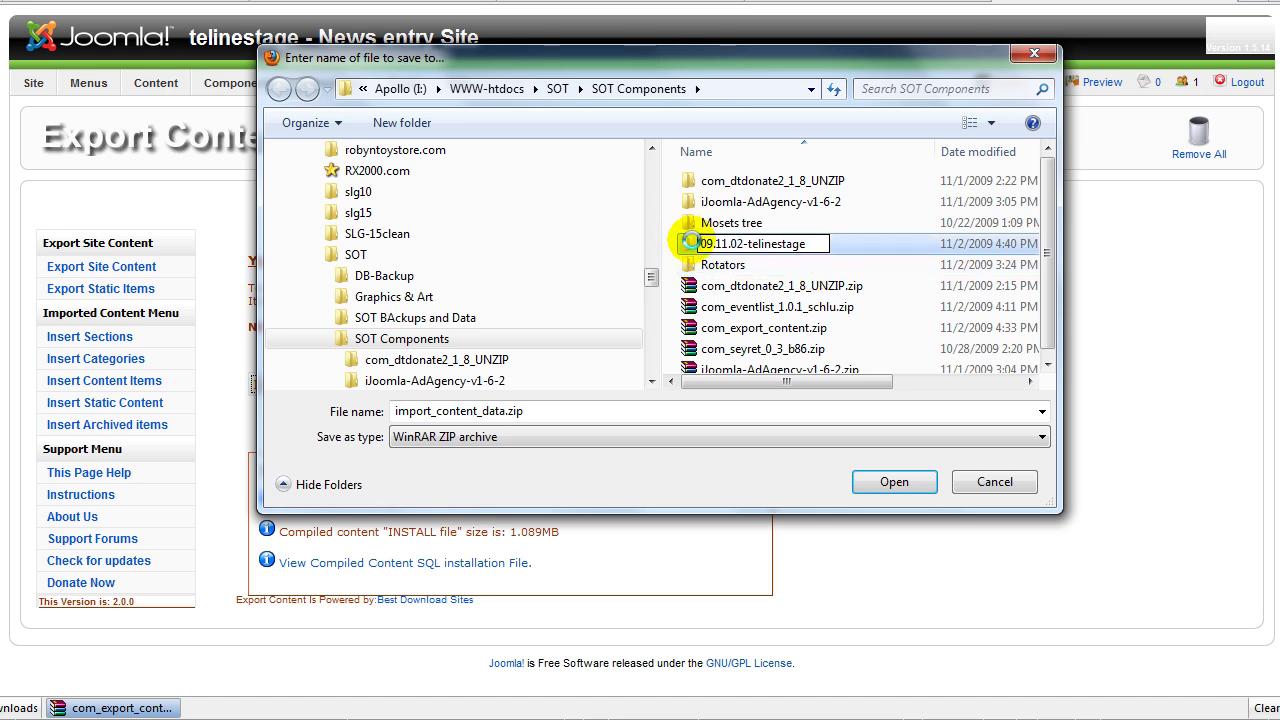
pyautogui.press('Return')
pyautogui.click(894, 481)
pyautogui.click(894, 481)
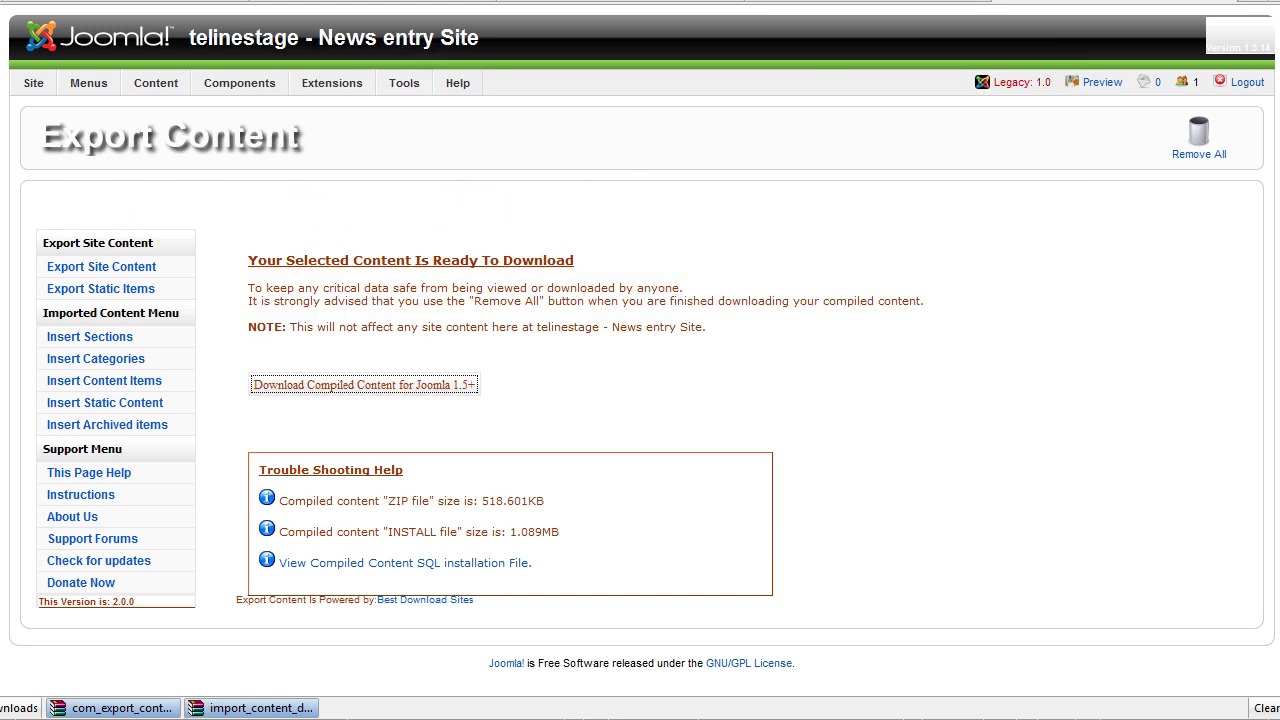
# Switch to the SOTSTAGING site and install import_content_data.zip from the 09.11.02-telinestage folder as an extension.
pyautogui.click(586, 3)
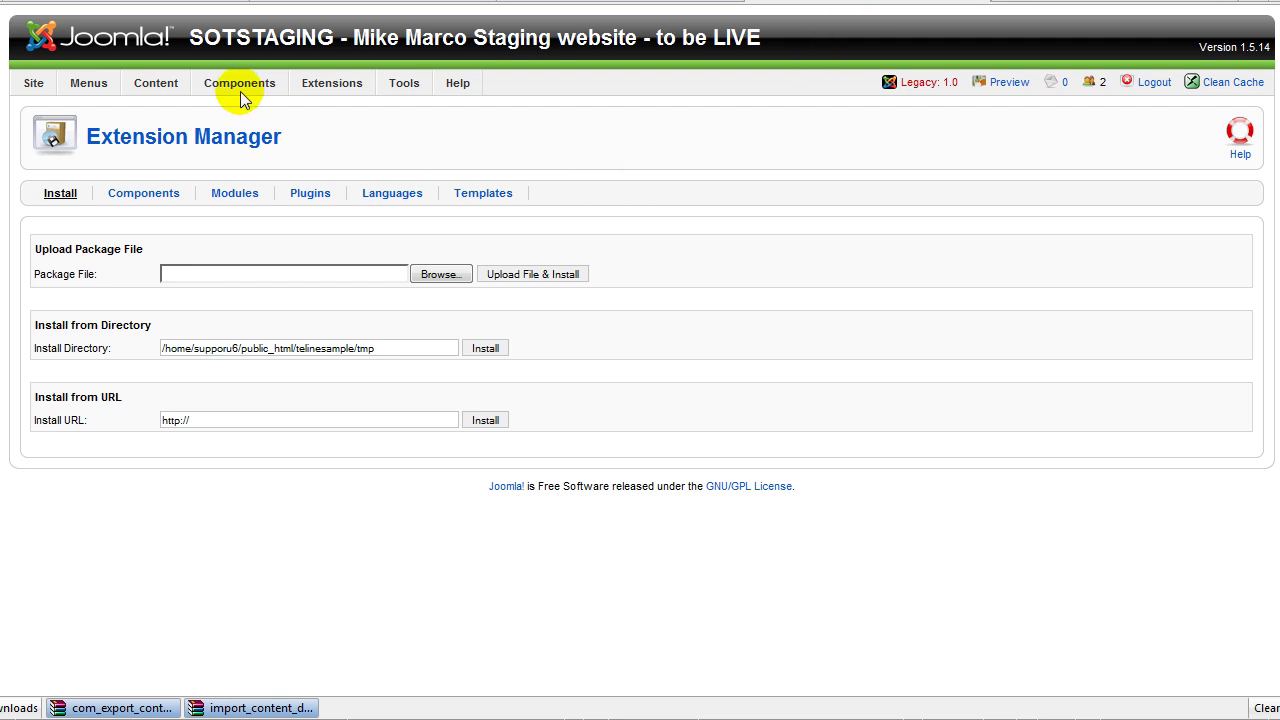
pyautogui.moveTo(239, 86)
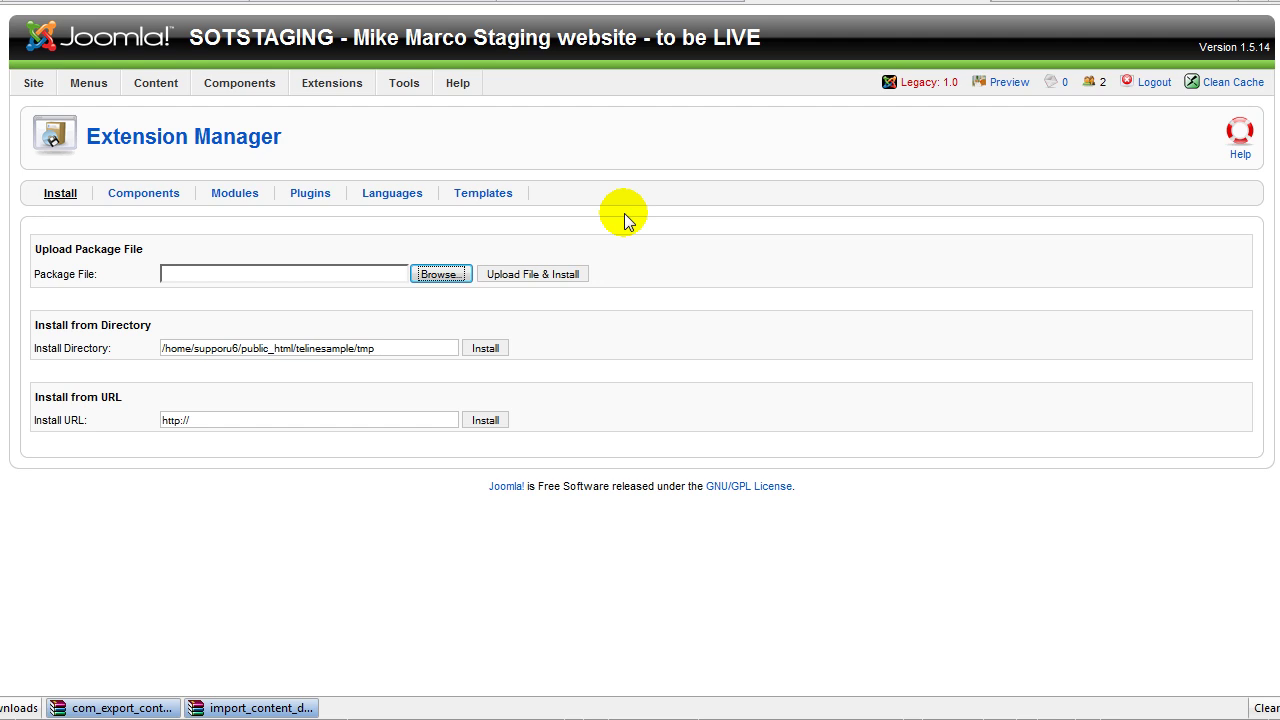
pyautogui.moveTo(325, 88)
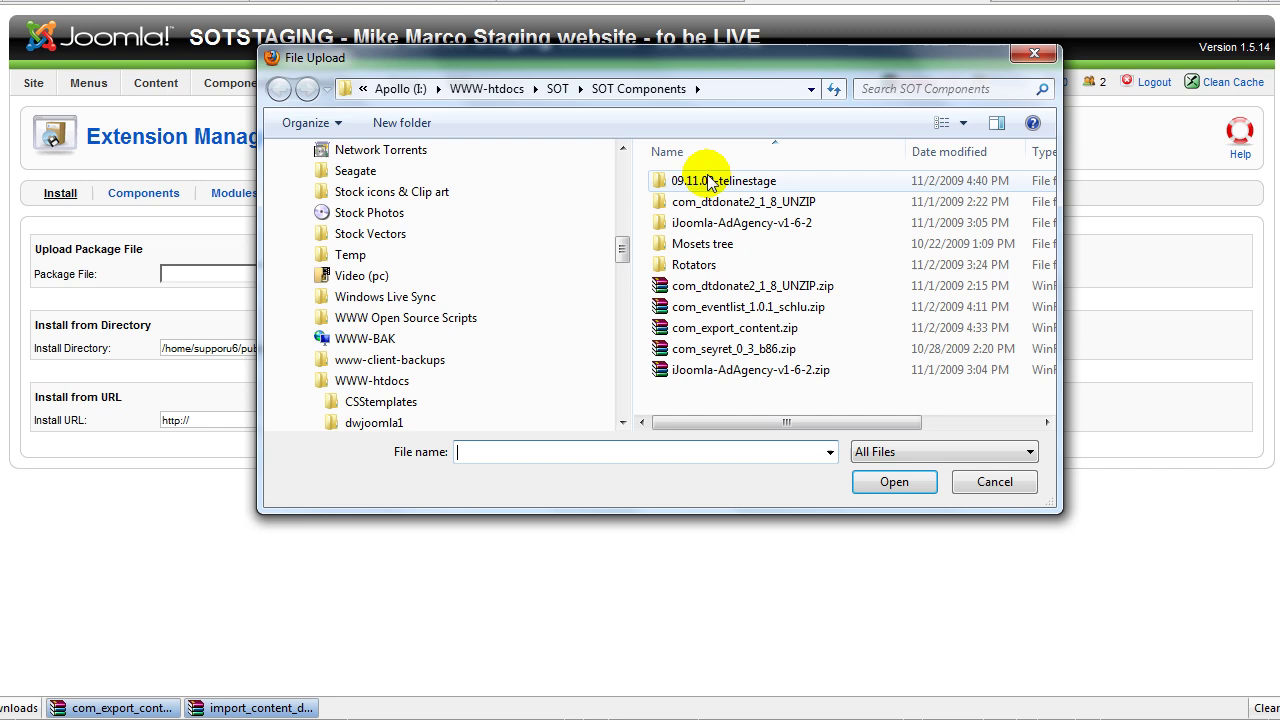
pyautogui.doubleClick(708, 180)
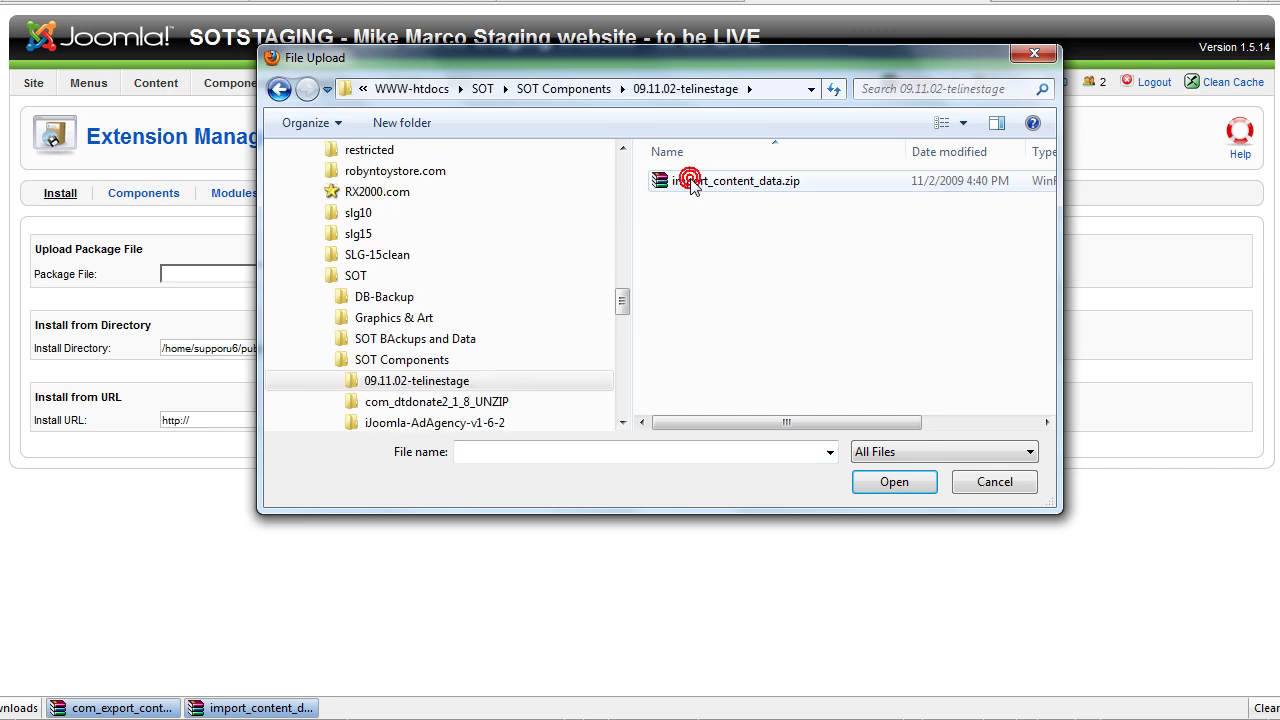
pyautogui.doubleClick(692, 182)
pyautogui.click(525, 274)
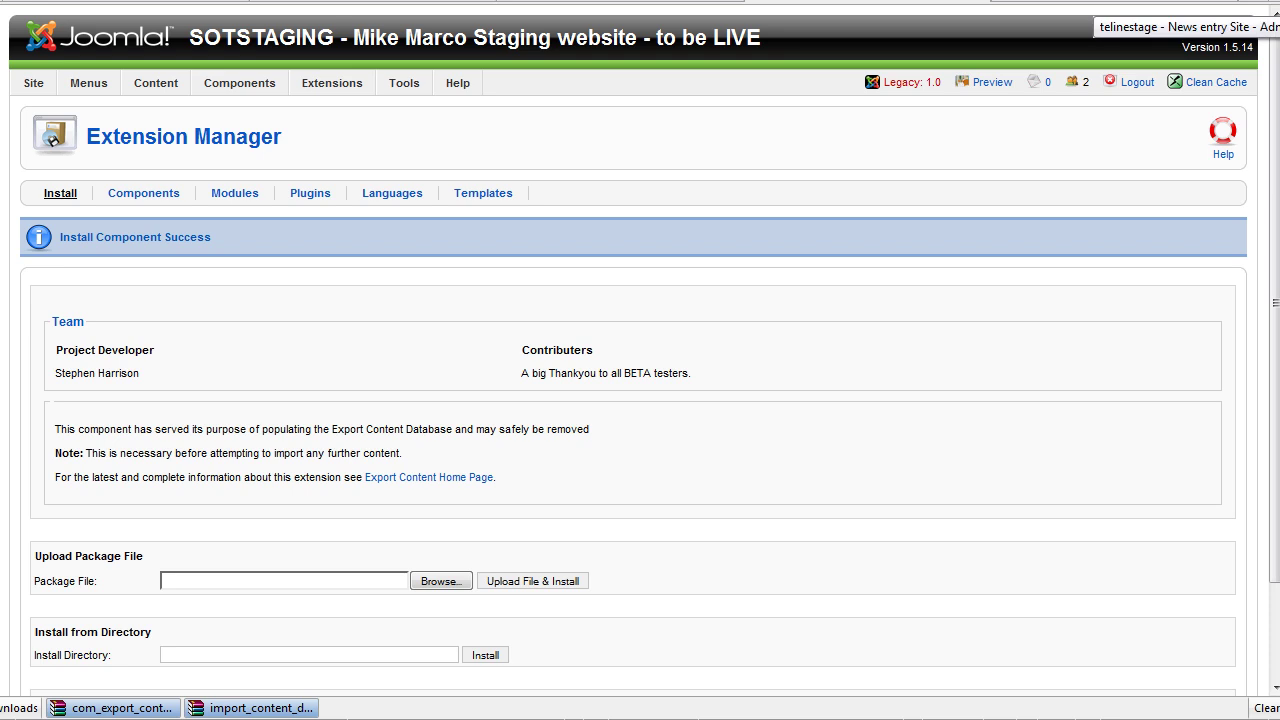
# Check the telinestage site's export page, return to the SOTSTAGING site and open its Export Content component.
pyautogui.click(1092, 3)
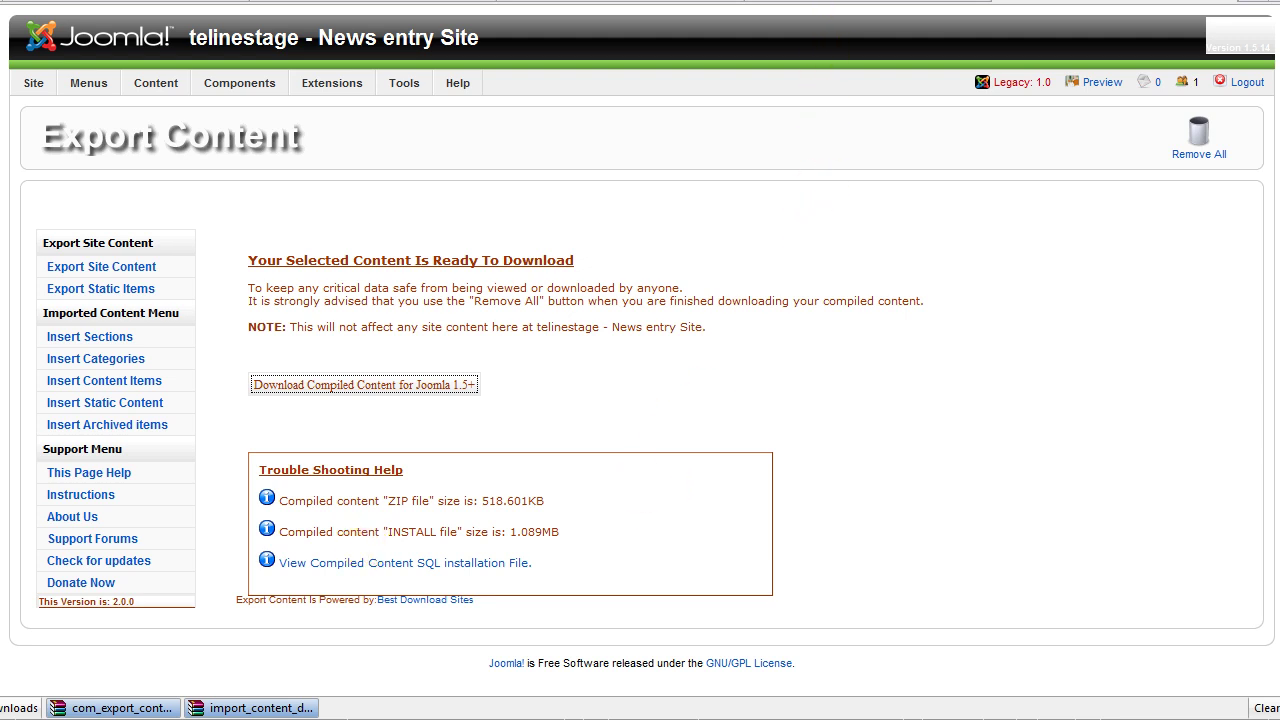
pyautogui.click(867, 8)
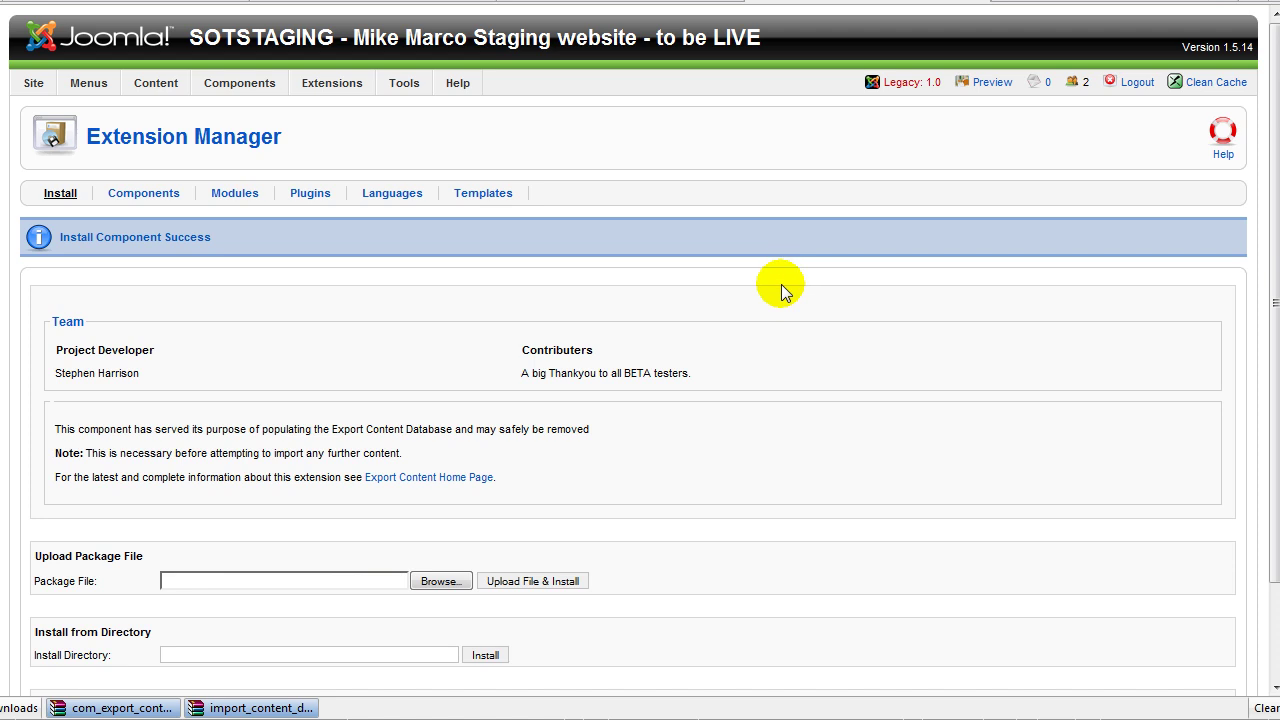
pyautogui.moveTo(240, 90)
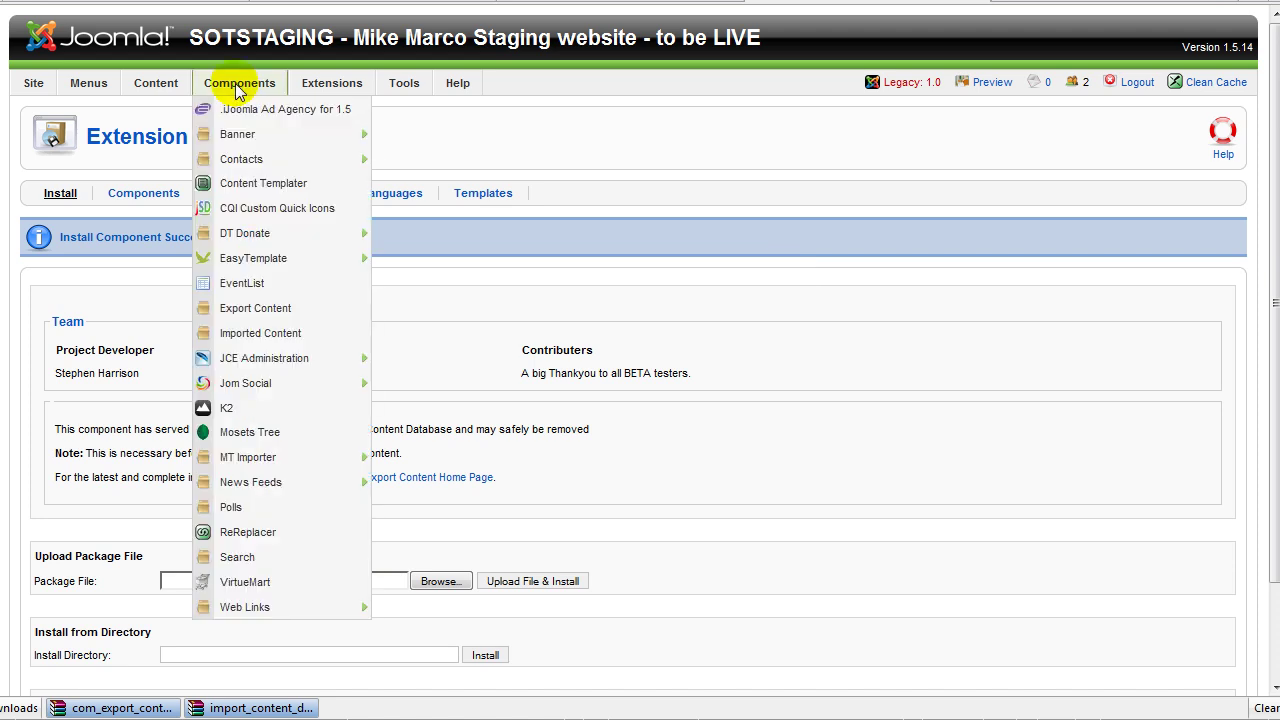
pyautogui.click(250, 308)
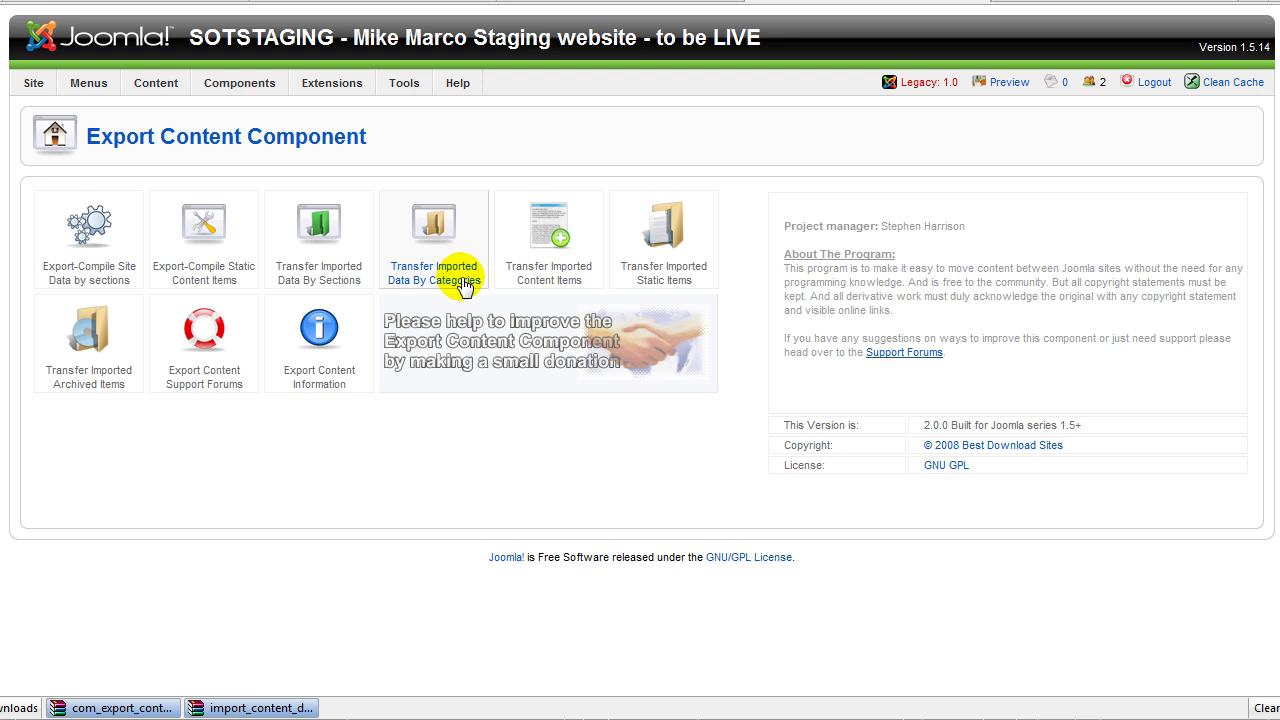
# Check the SOTSTAGING Section Manager for existing sections and return to the Export Content component.
pyautogui.moveTo(155, 92)
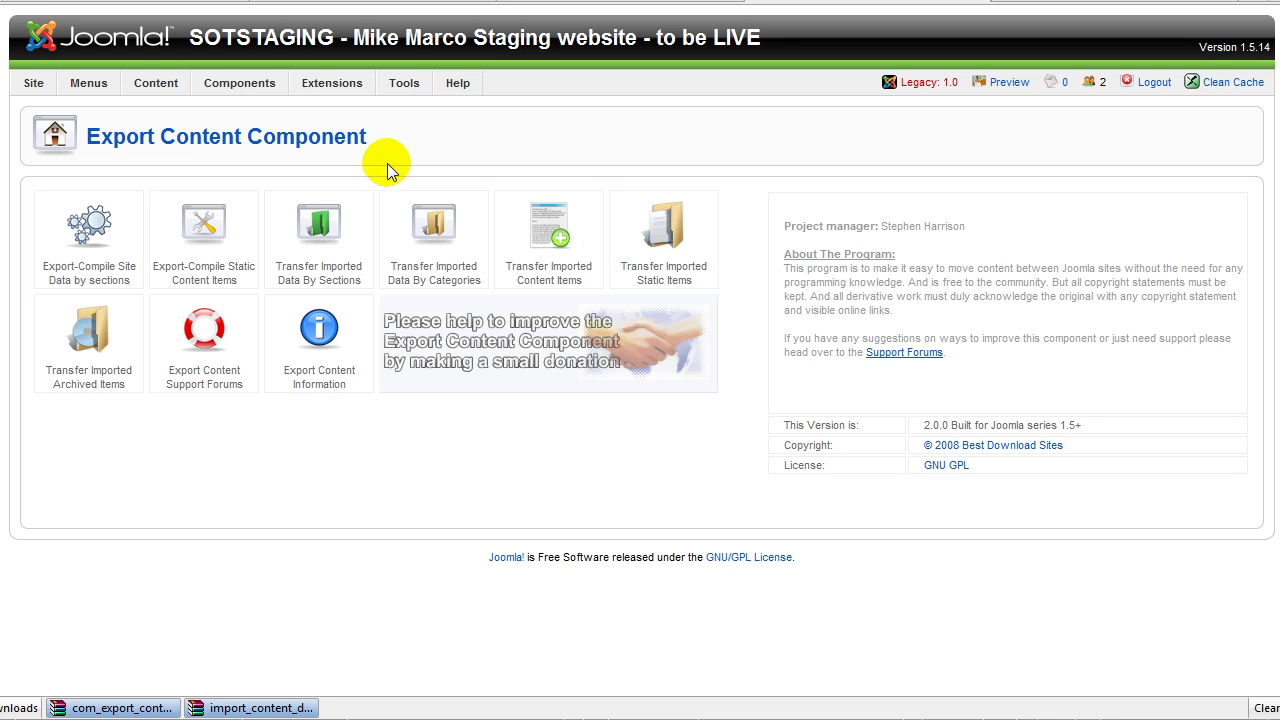
pyautogui.click(308, 228)
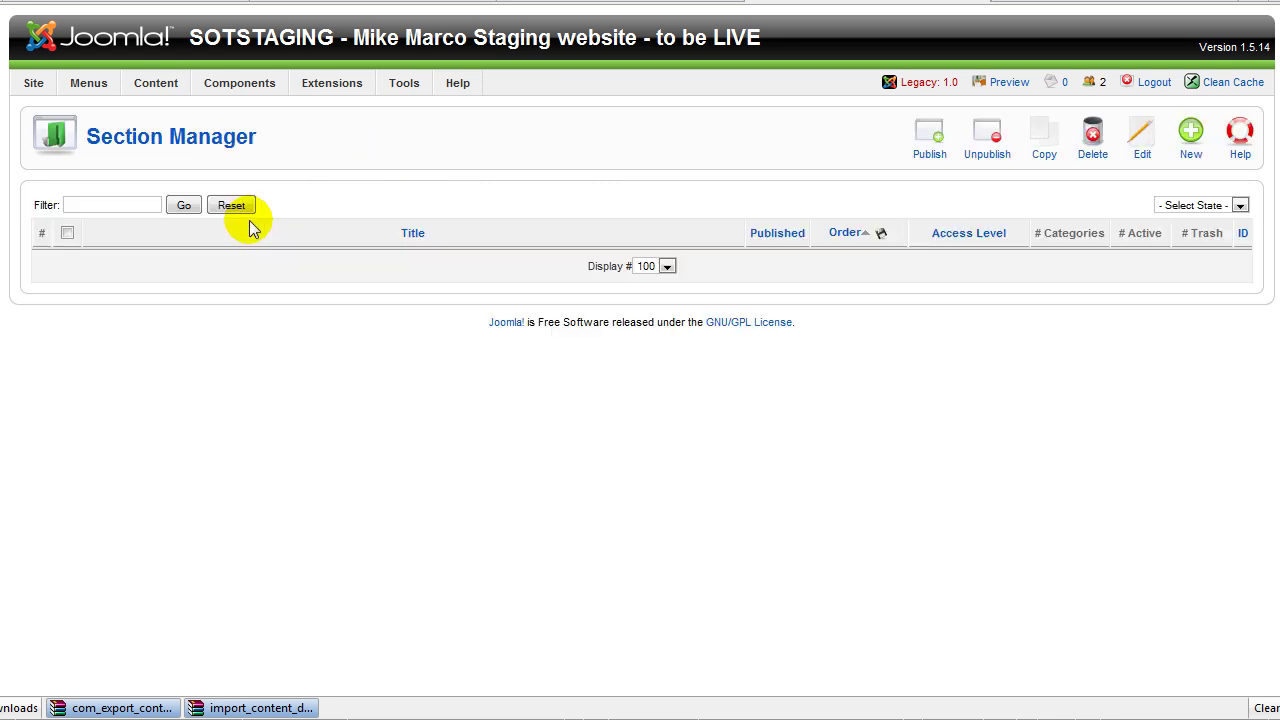
pyautogui.hotkey('alt', 'Left')
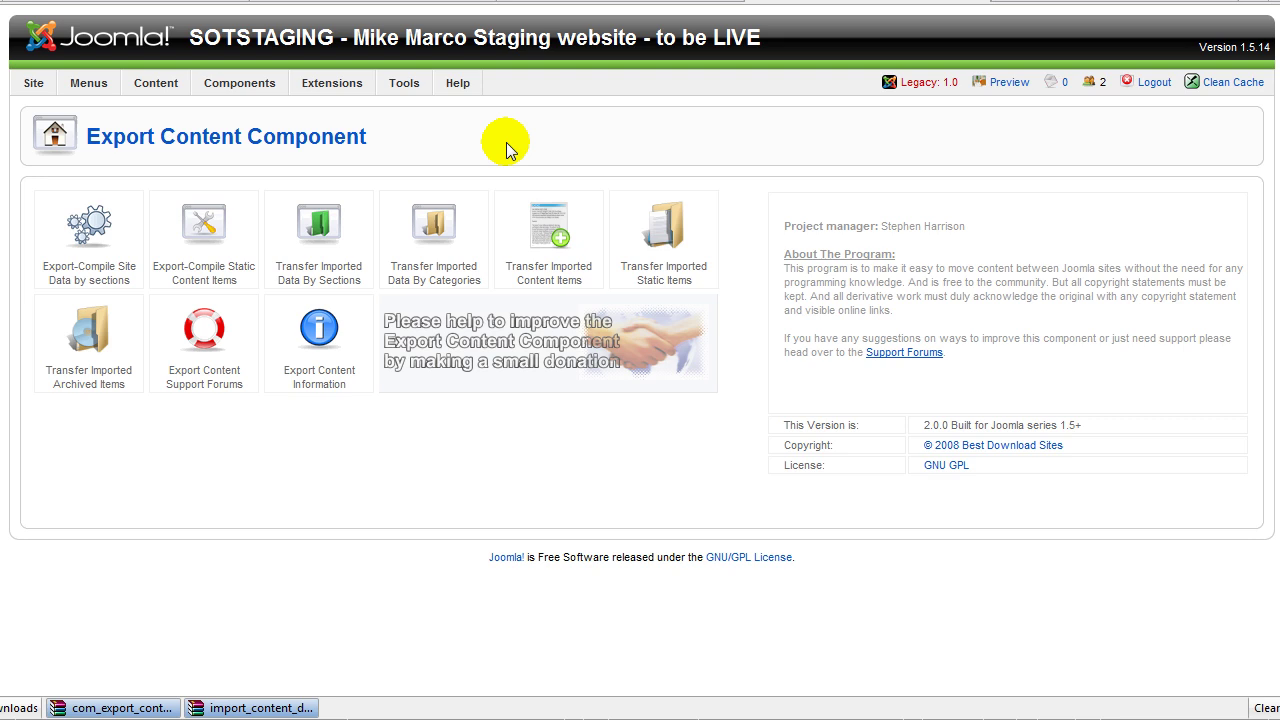
# Transfer all imported sections with their categories and content items into the SOTSTAGING site, leaving archived items out.
pyautogui.click(318, 238)
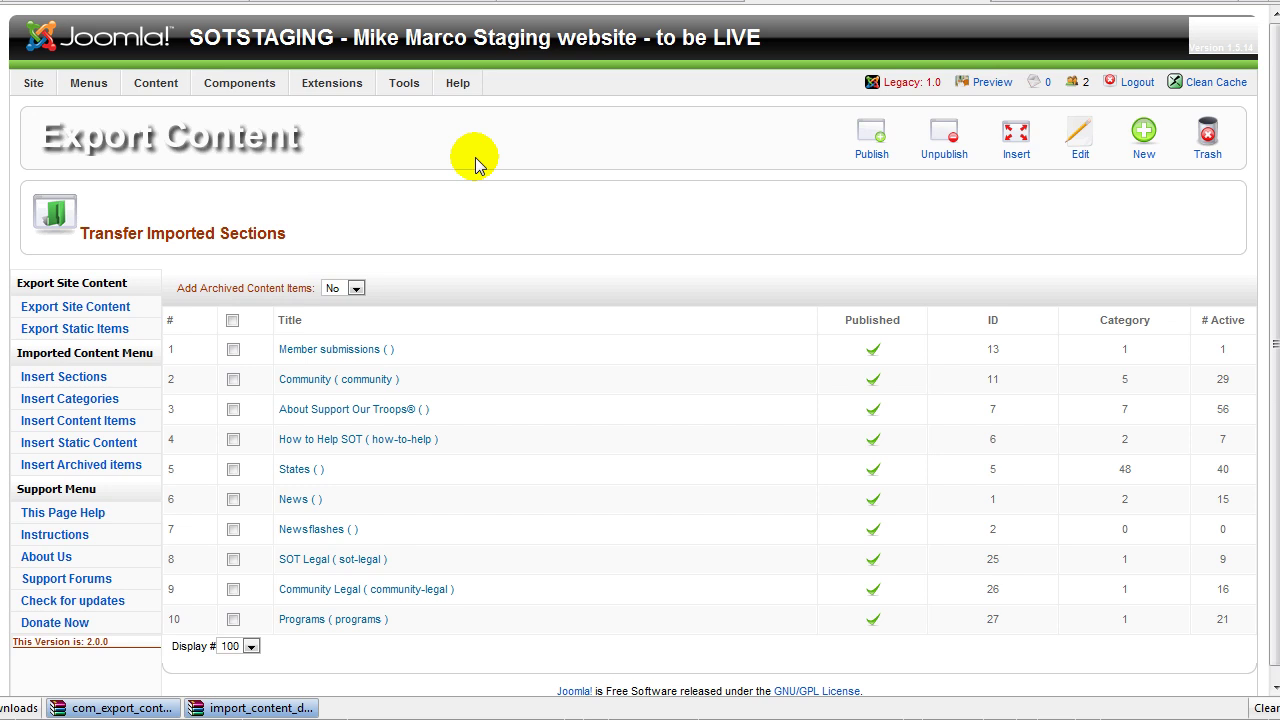
pyautogui.click(232, 322)
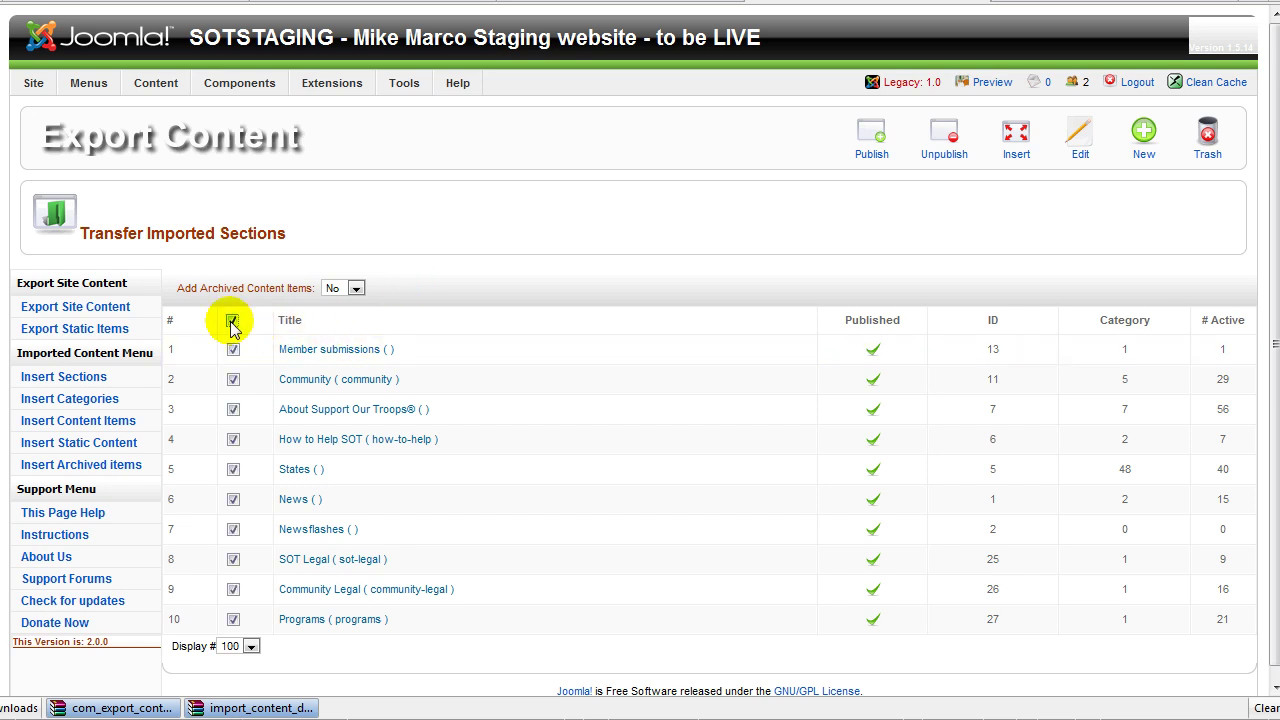
pyautogui.click(1014, 137)
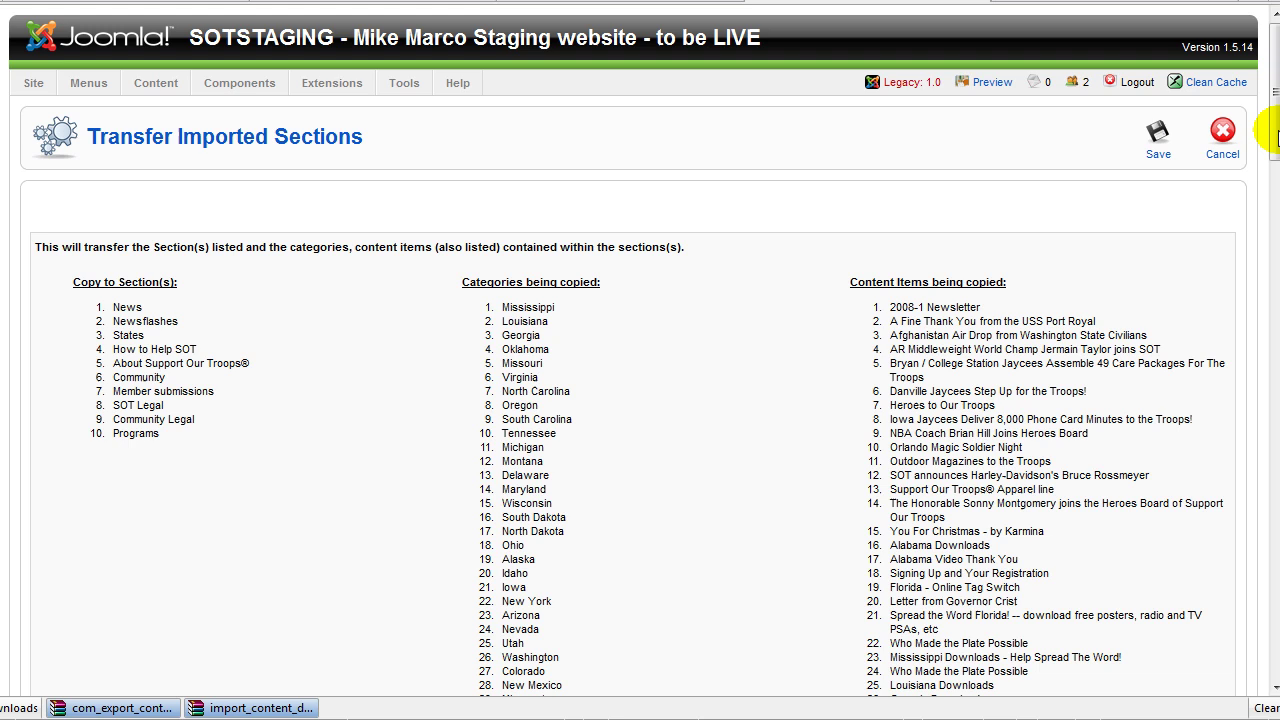
pyautogui.moveTo(1268, 132)
pyautogui.mouseDown()
pyautogui.moveTo(1243, 676)
pyautogui.moveTo(1258, 111)
pyautogui.mouseUp()
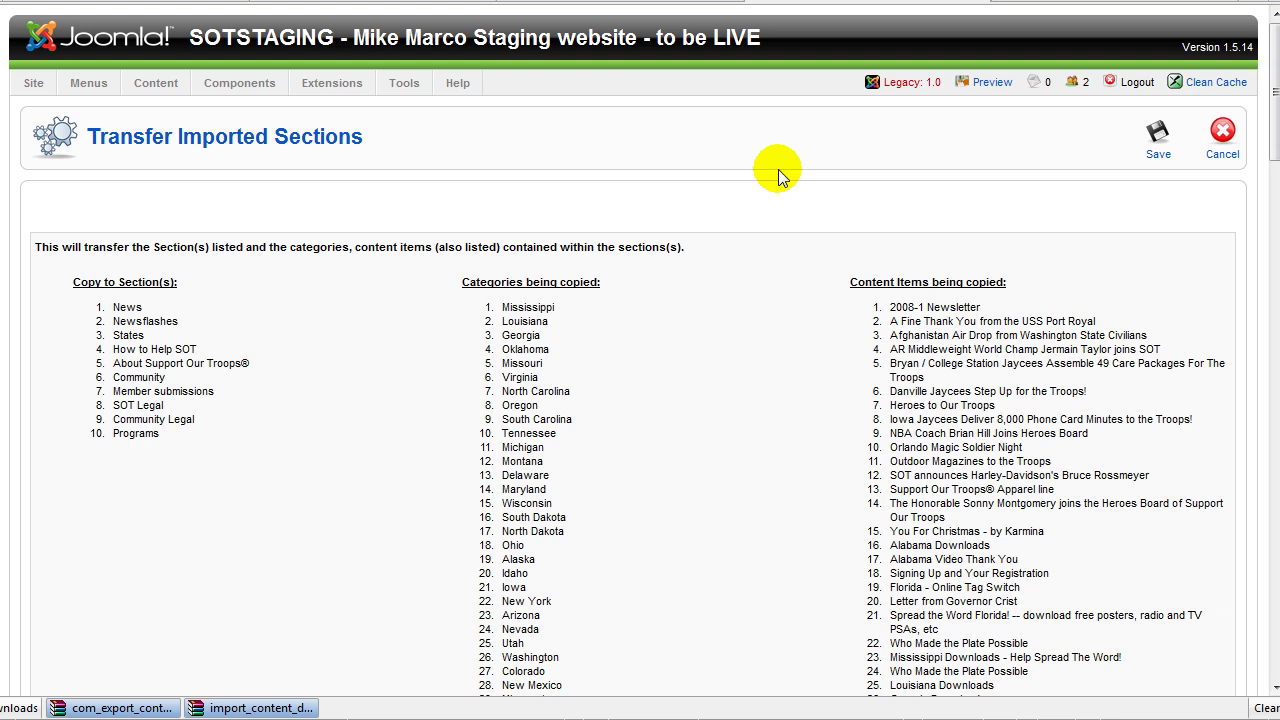
pyautogui.click(1157, 137)
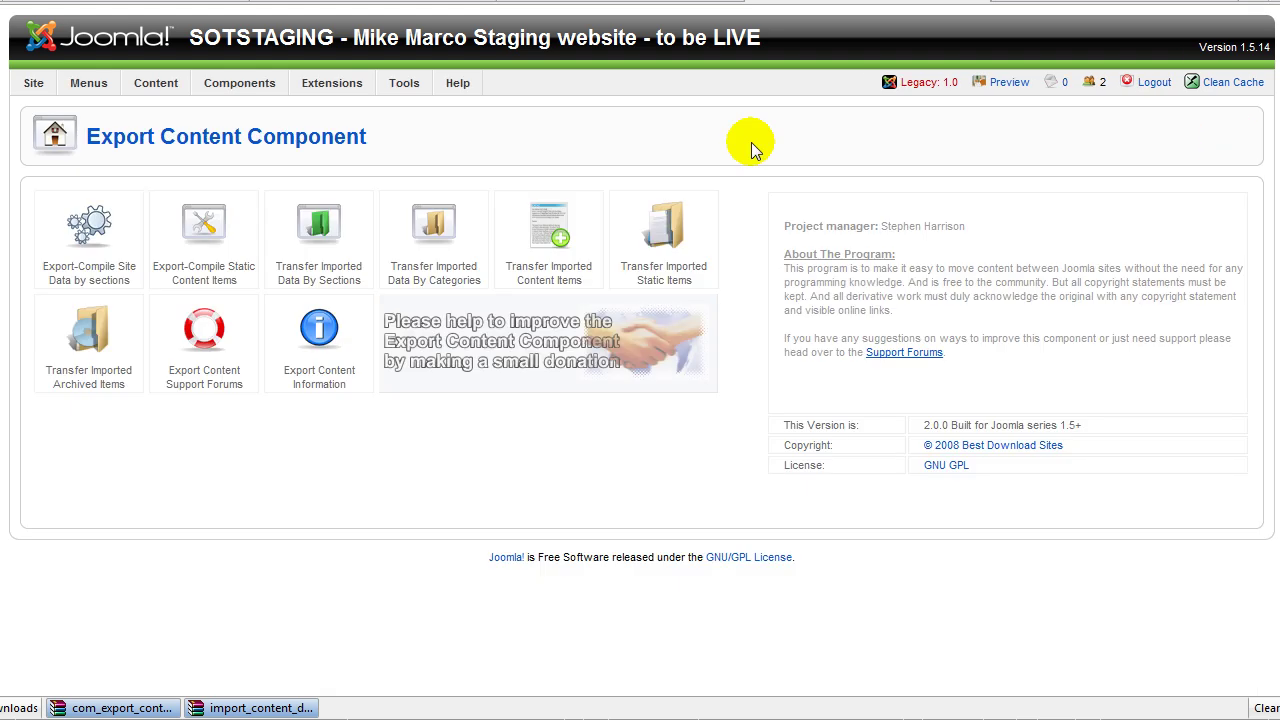
# Review the transferred sections in the Section Manager and the transferred categories in the Category Manager.
pyautogui.moveTo(148, 84)
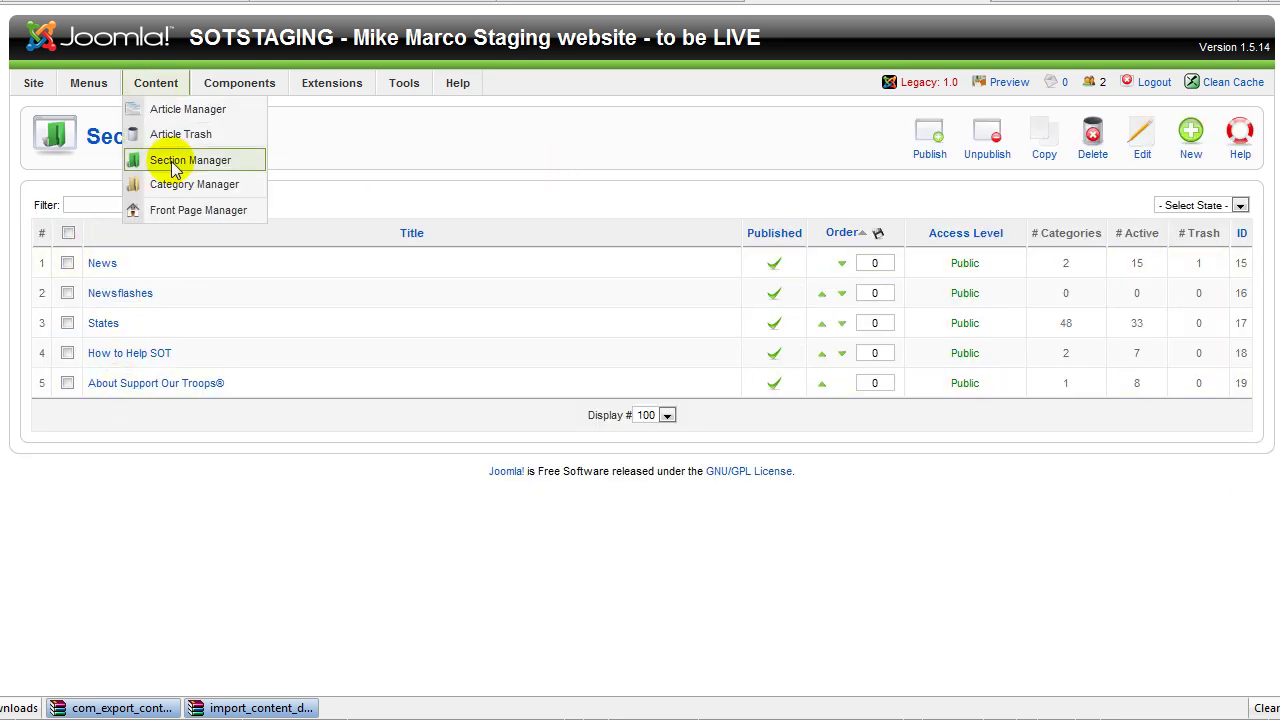
pyautogui.click(170, 190)
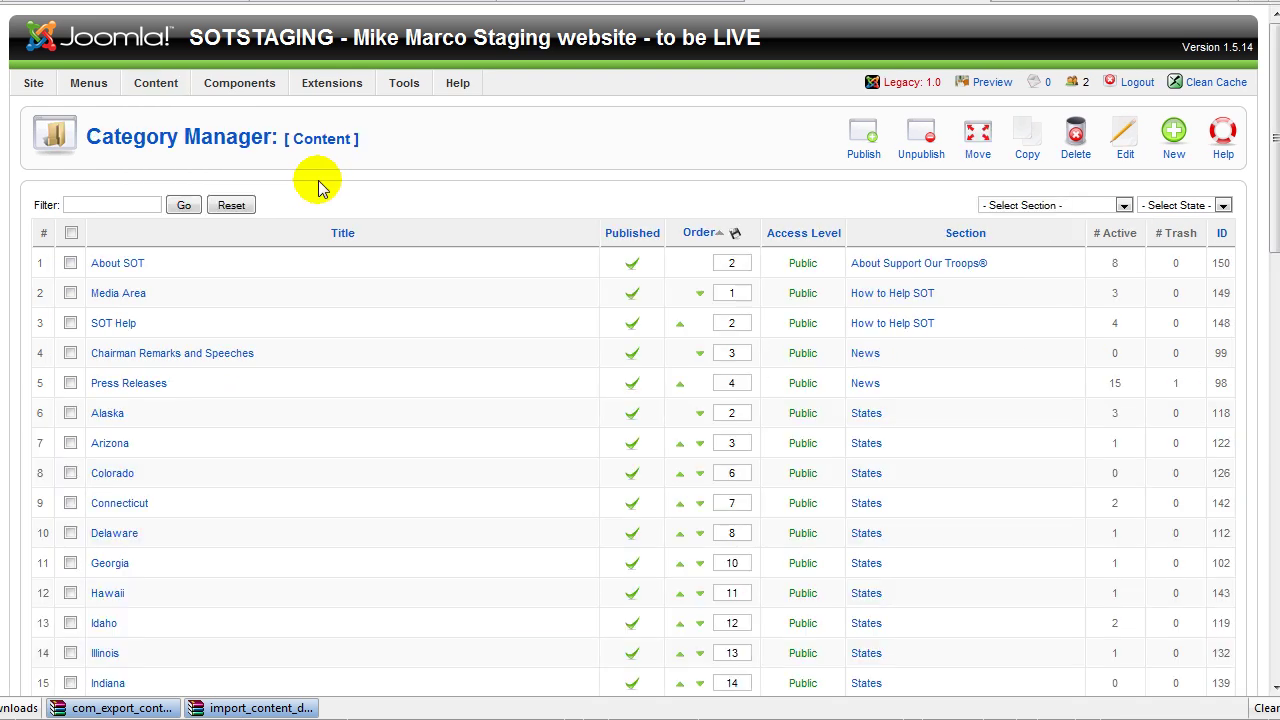
pyautogui.scroll(-2, 473, 166)
pyautogui.scroll(2, 475, 162)
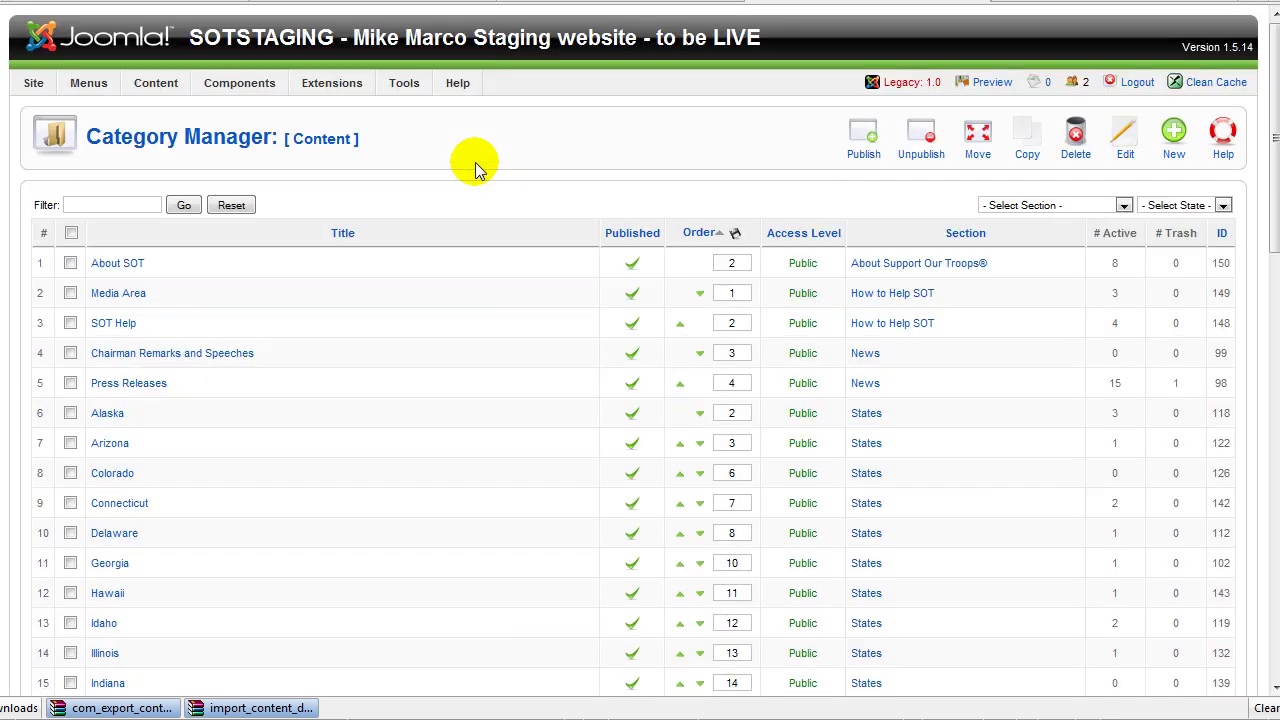
# Review the transferred articles and their sections, categories and published states through the whole Article Manager list.
pyautogui.moveTo(149, 86)
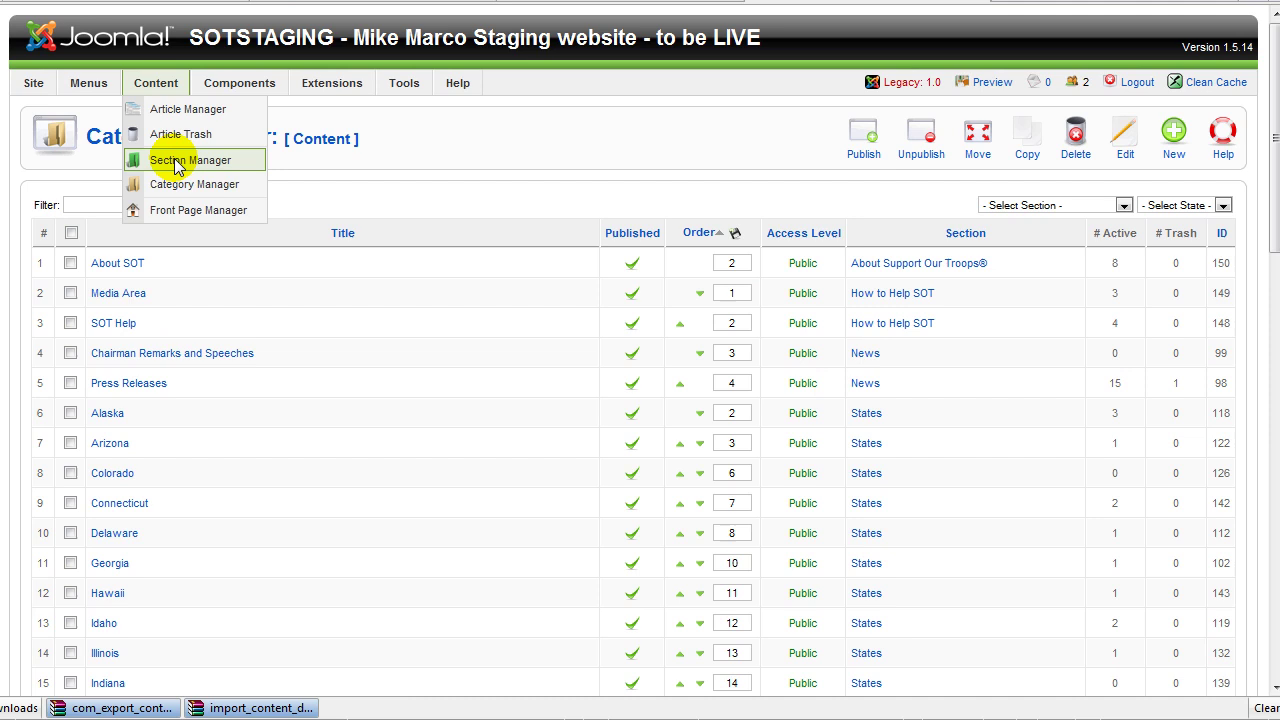
pyautogui.click(166, 110)
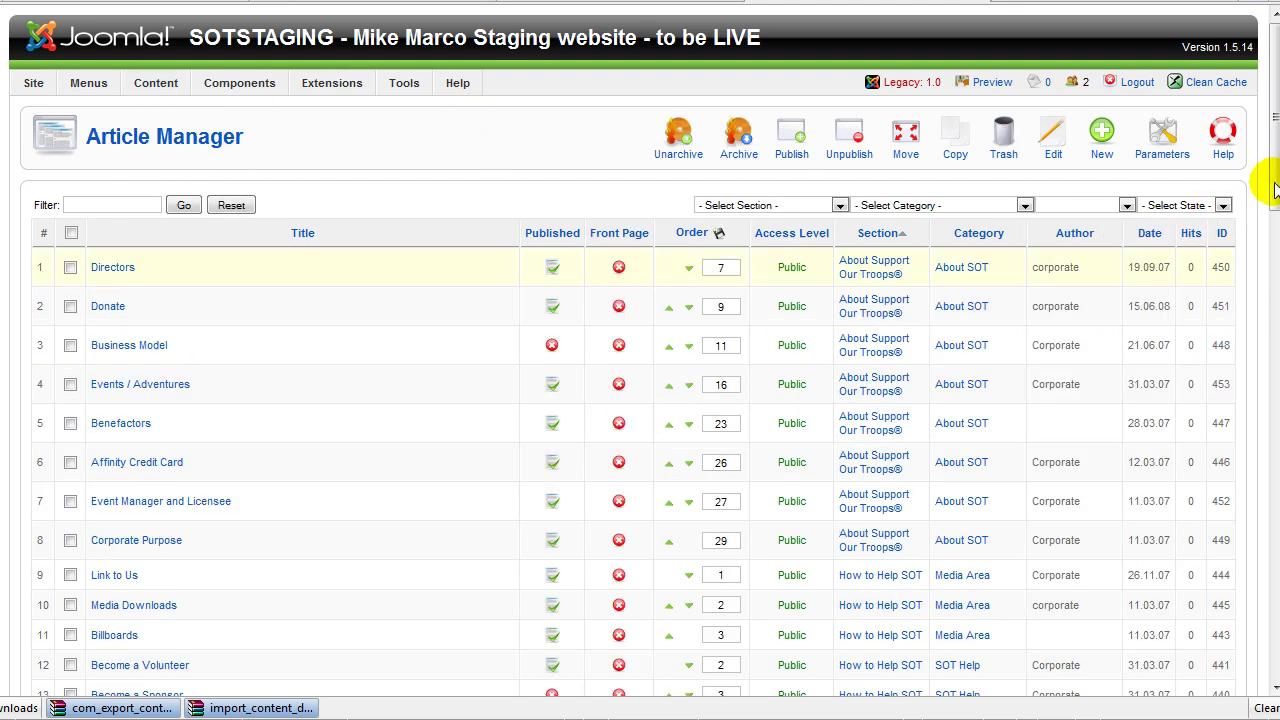
pyautogui.scroll(-4, 1272, 182)
pyautogui.scroll(-15, 1272, 182)
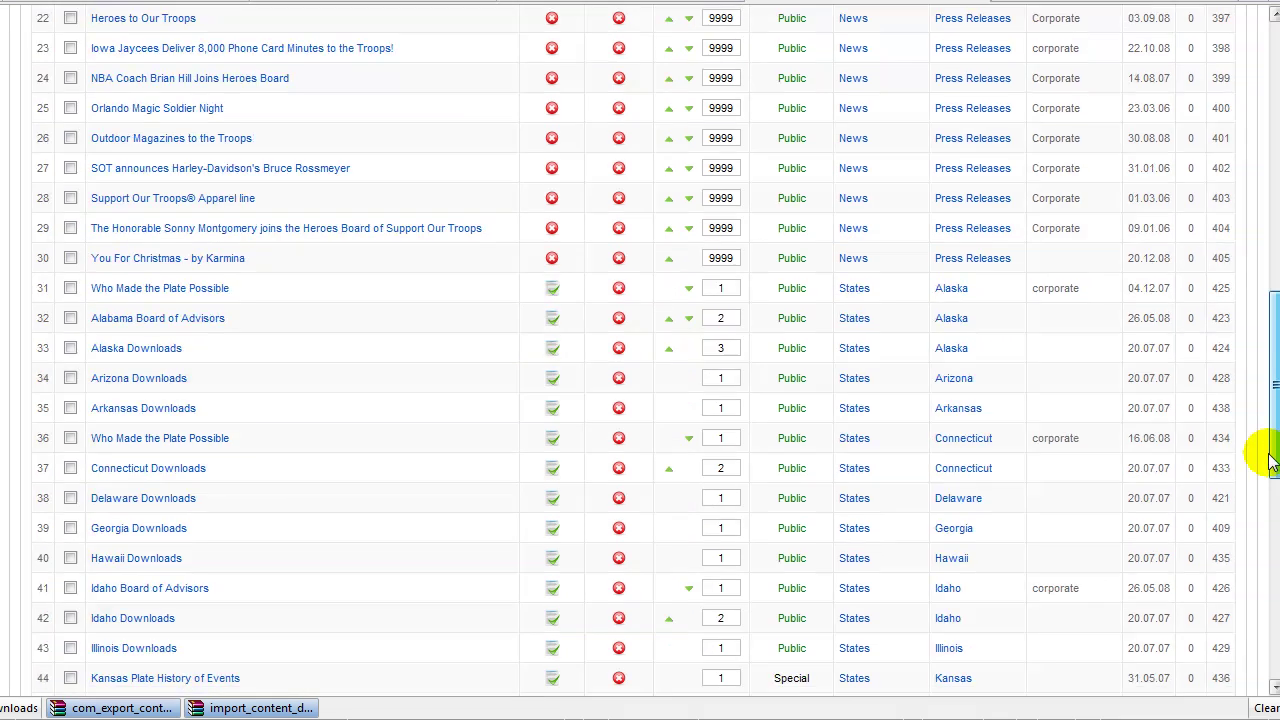
pyautogui.moveTo(1262, 520); pyautogui.dragTo(1258, 150)
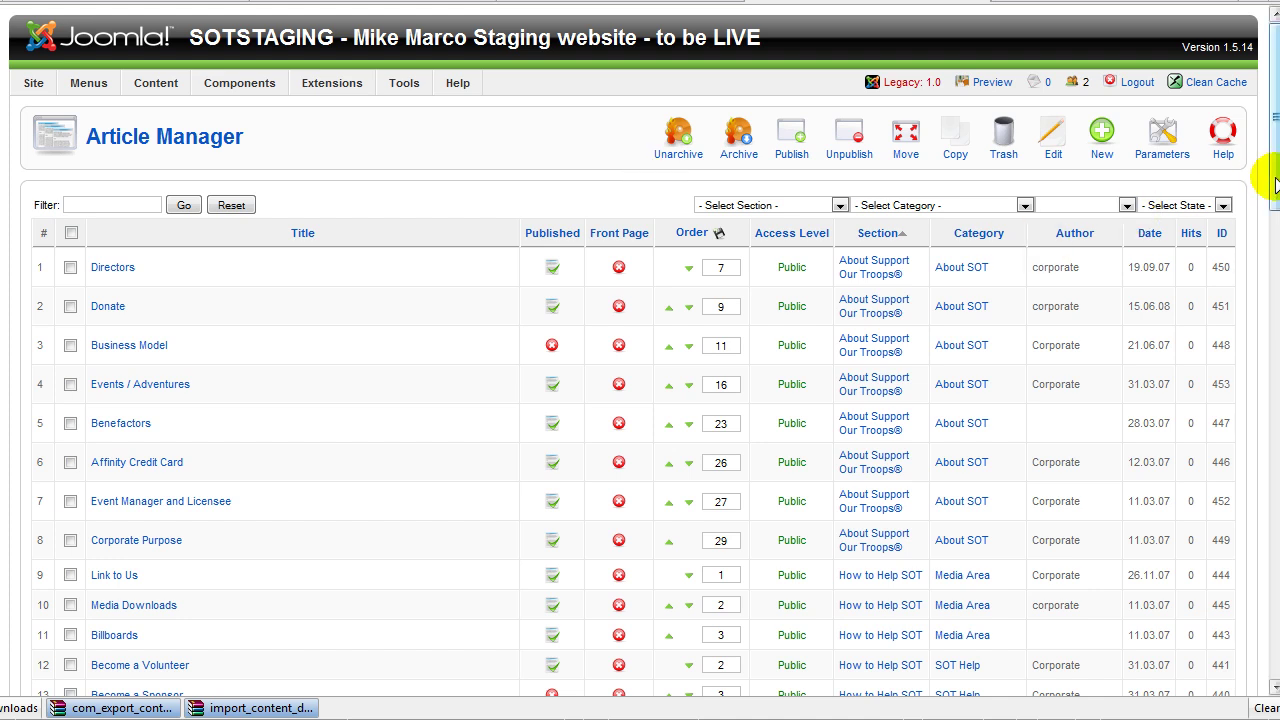
pyautogui.moveTo(1272, 150)
pyautogui.mouseDown()
pyautogui.moveTo(1274, 420)
pyautogui.moveTo(1258, 271)
pyautogui.moveTo(1272, 130)
pyautogui.mouseUp()
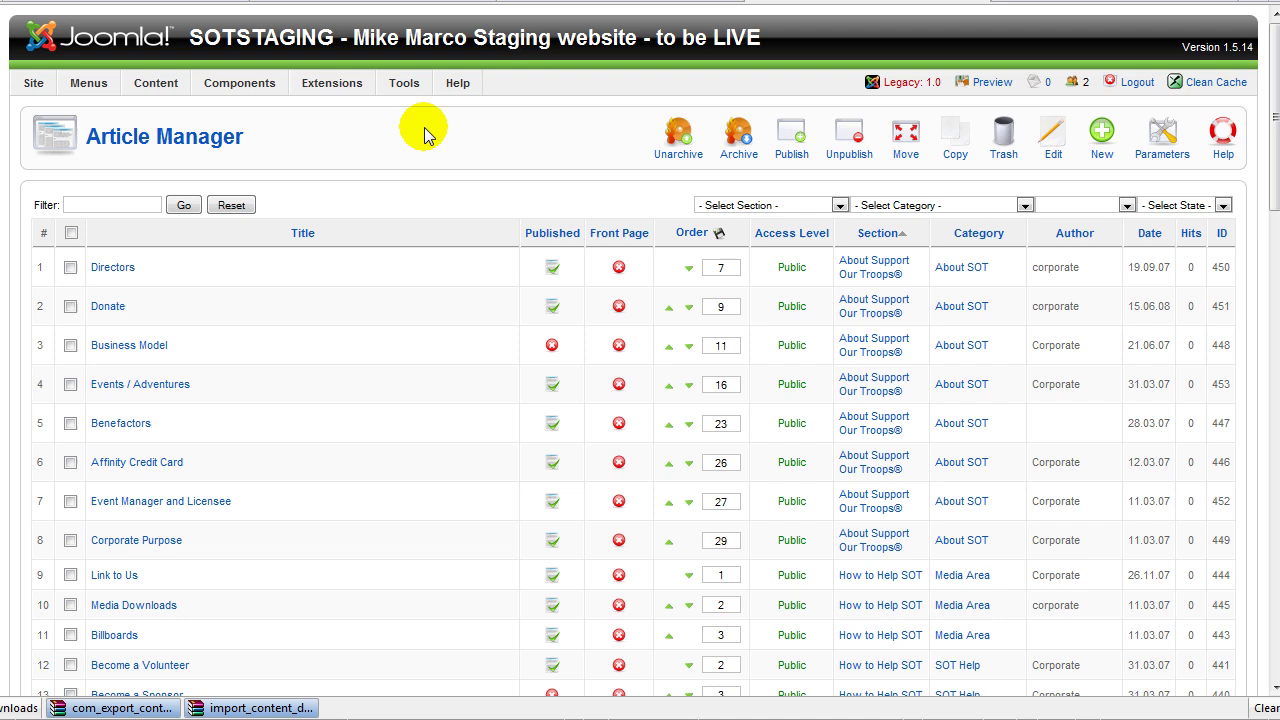
# Reopen Export Content, view the imported sections with only Member submissions selected, and return to the component's overview.
pyautogui.moveTo(266, 97)
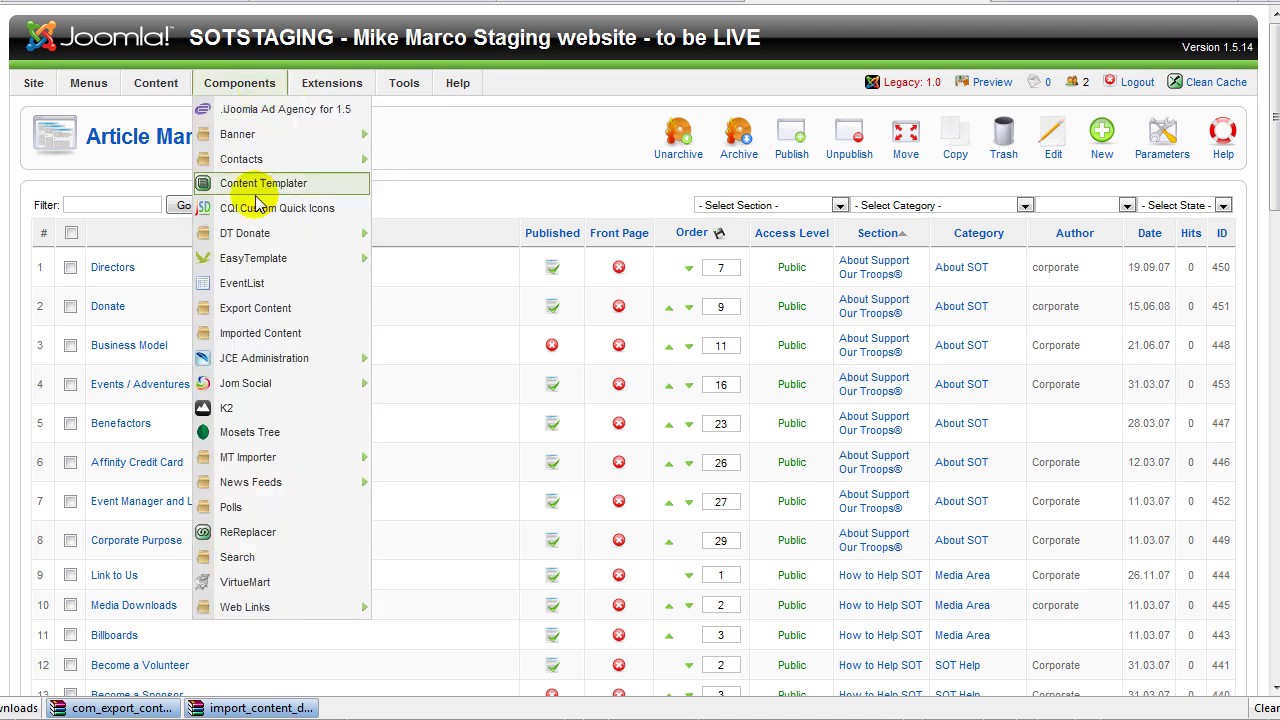
pyautogui.click(256, 310)
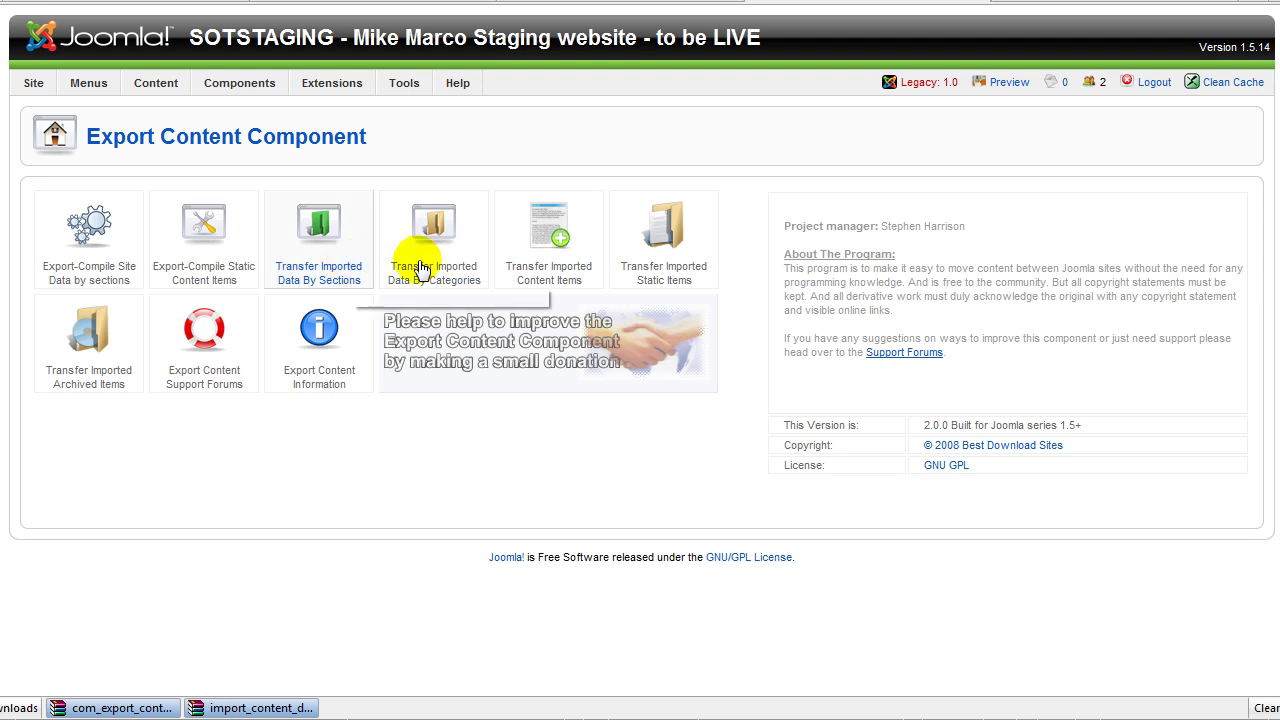
pyautogui.click(316, 224)
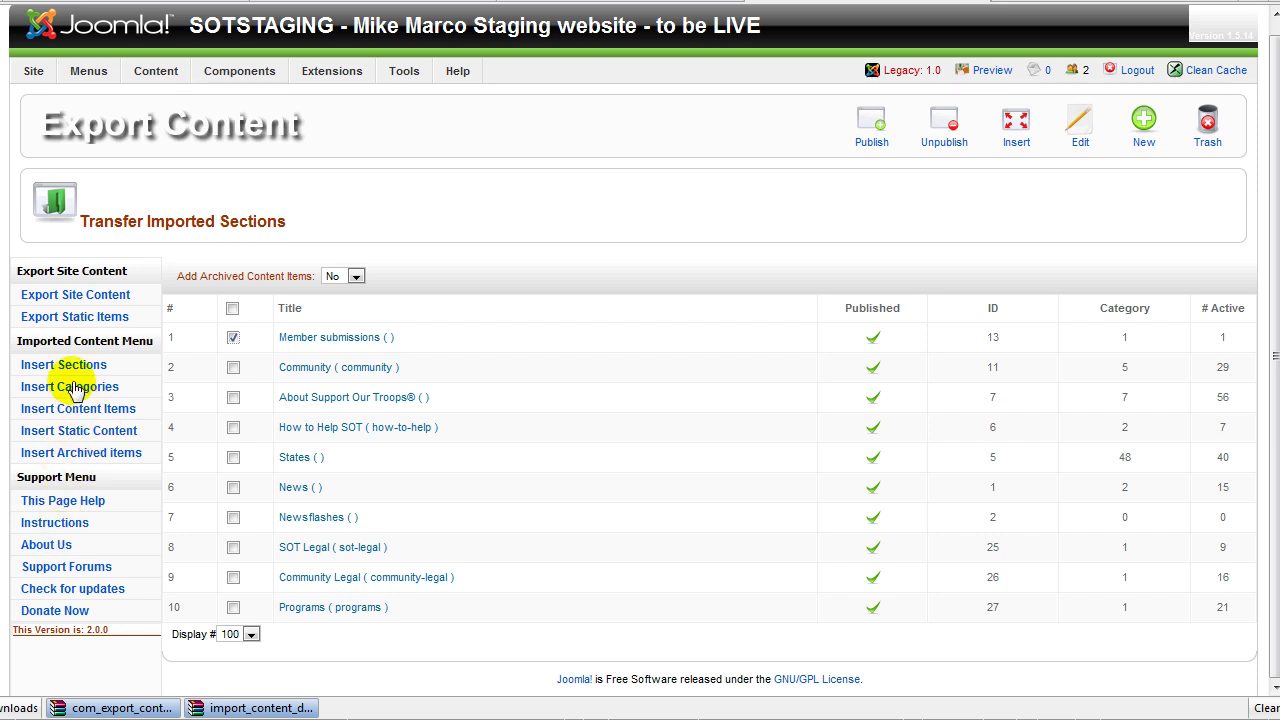
pyautogui.hotkey('alt', 'Left')
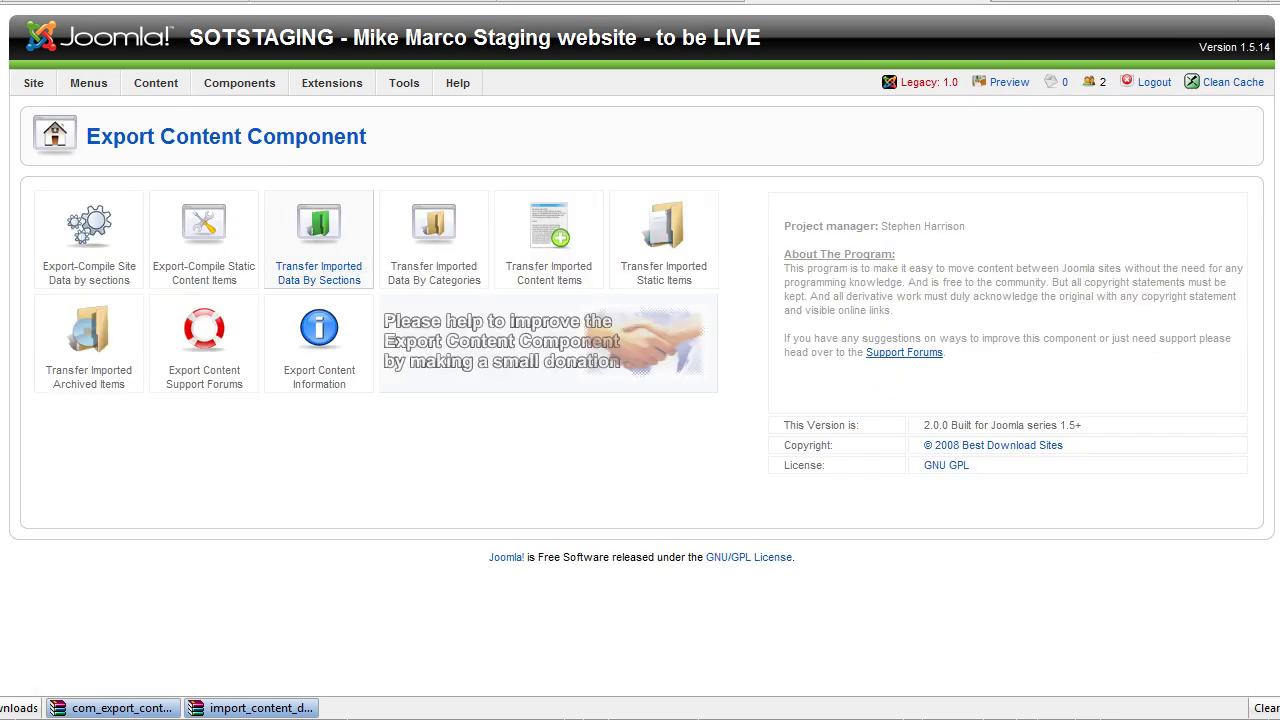
# Open the imported categories for transfer and filter them to the News section.
pyautogui.click(433, 232)
pyautogui.click(450, 174)
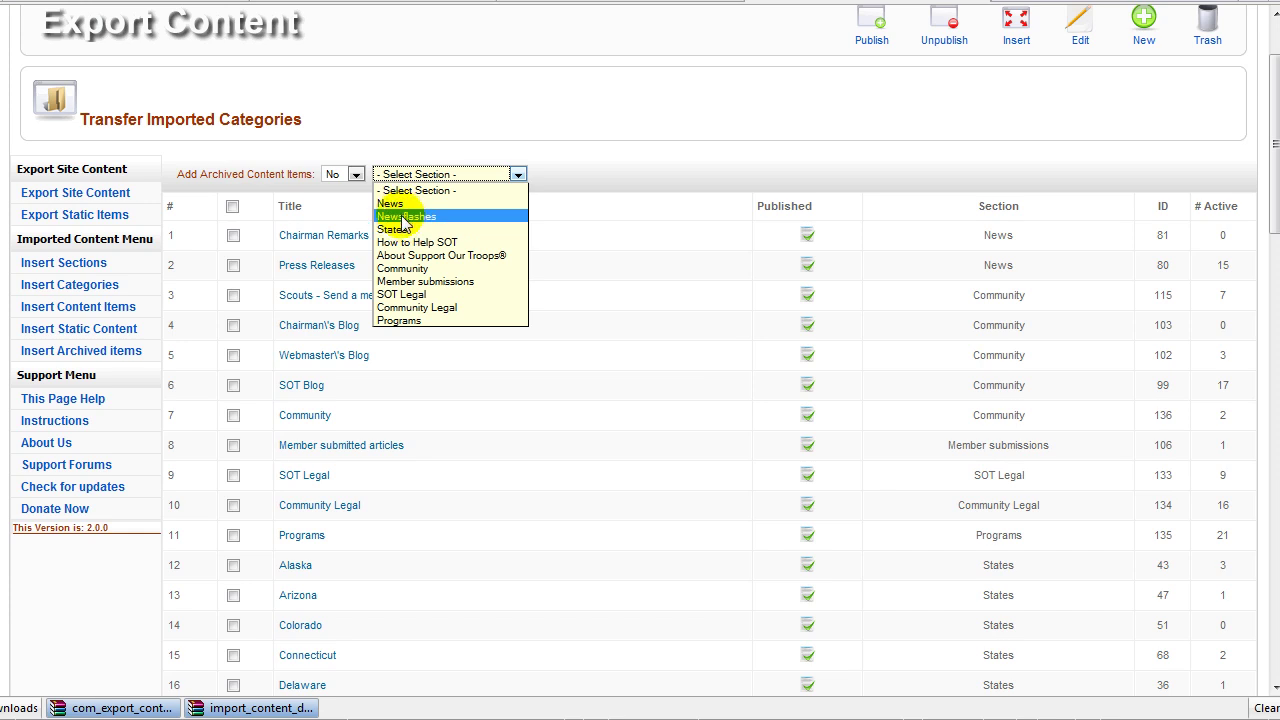
pyautogui.click(392, 203)
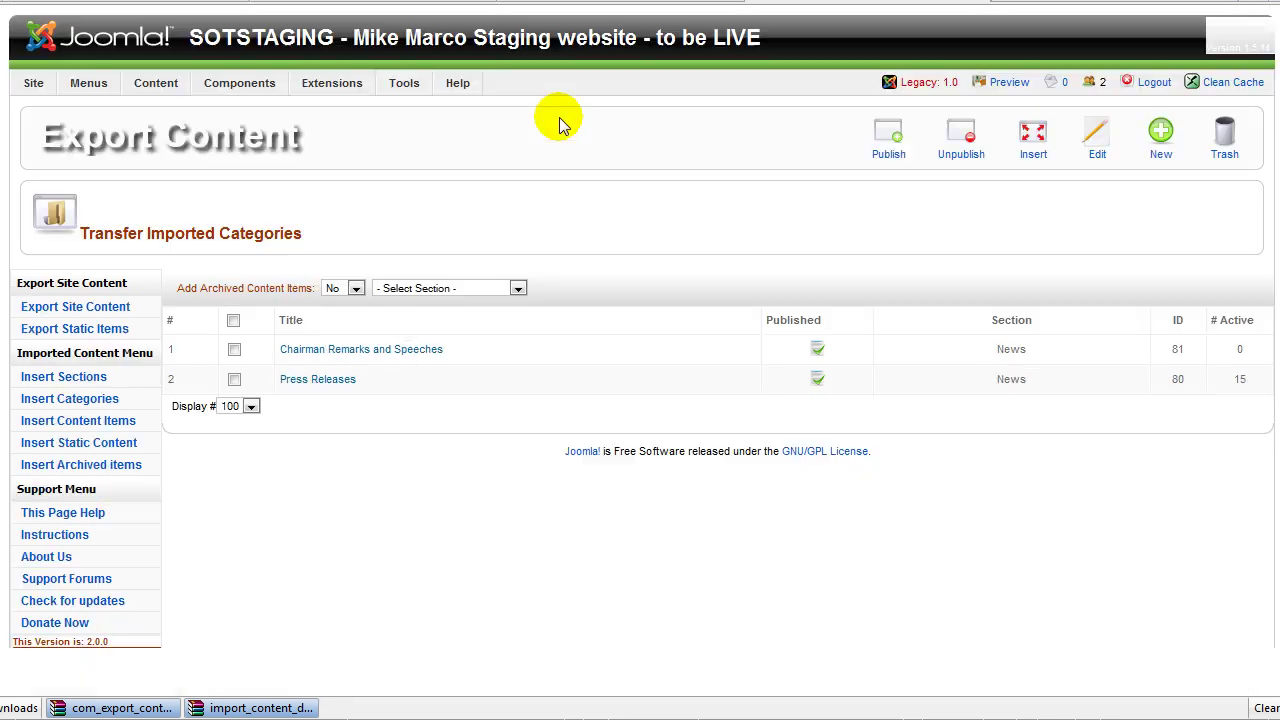